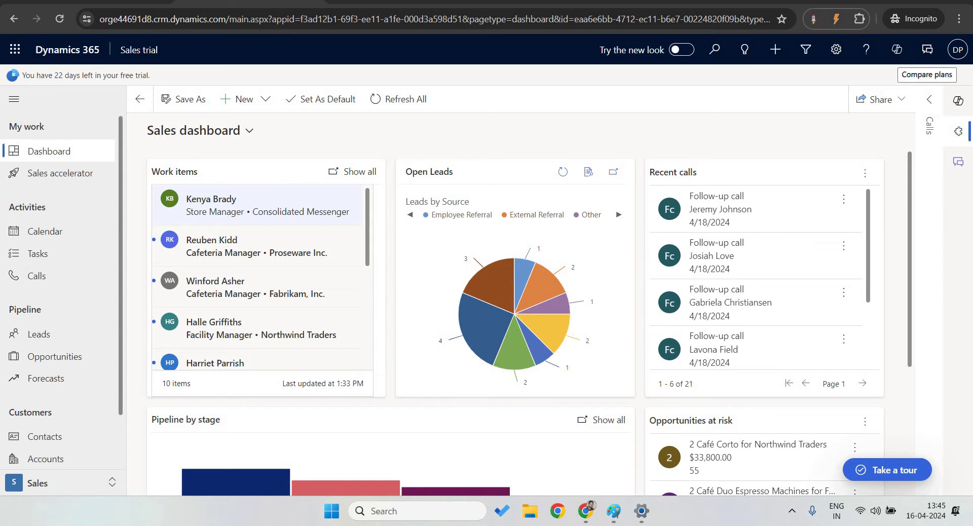
Read the Microsoft Learn article on business rules, examining the actions they support and the instructions for adding conditions and actions.
key(ctrl+Tab)
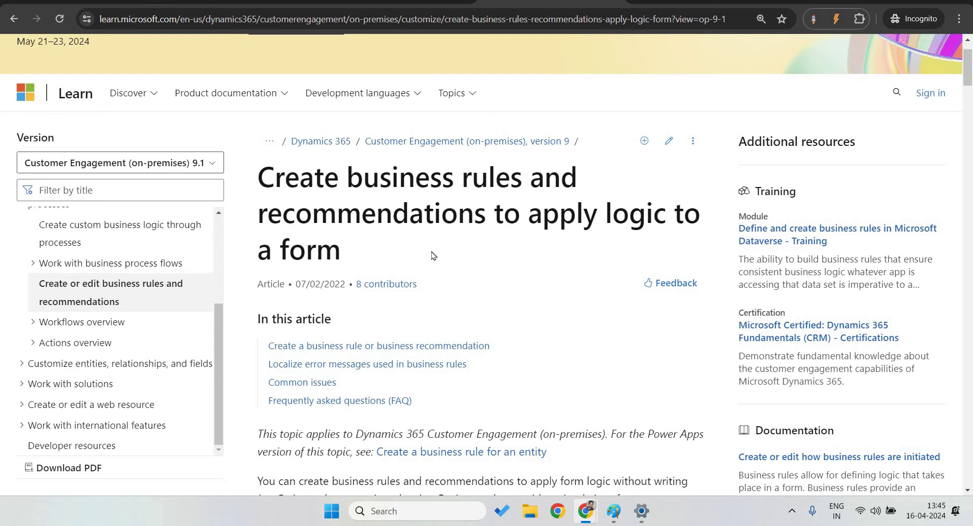
scroll(432, 255, down, 2)
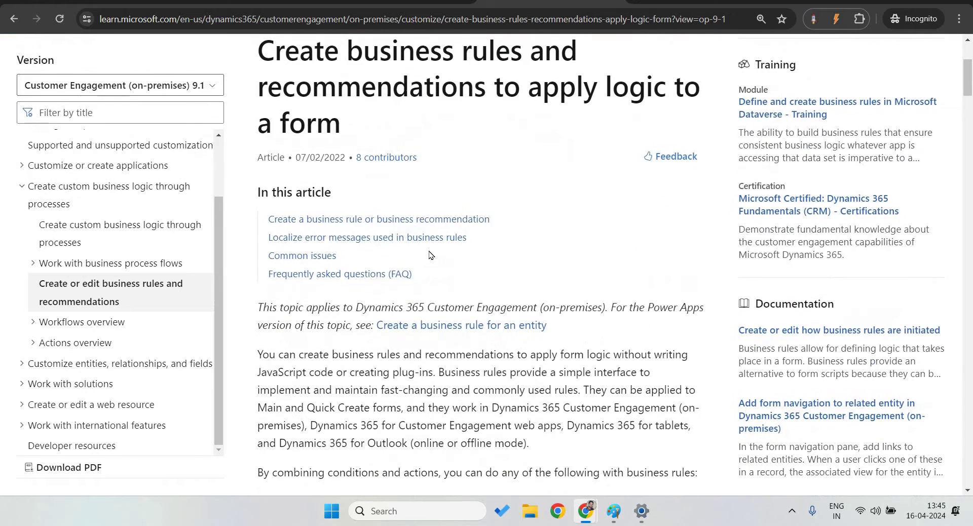
scroll(430, 251, down, 5)
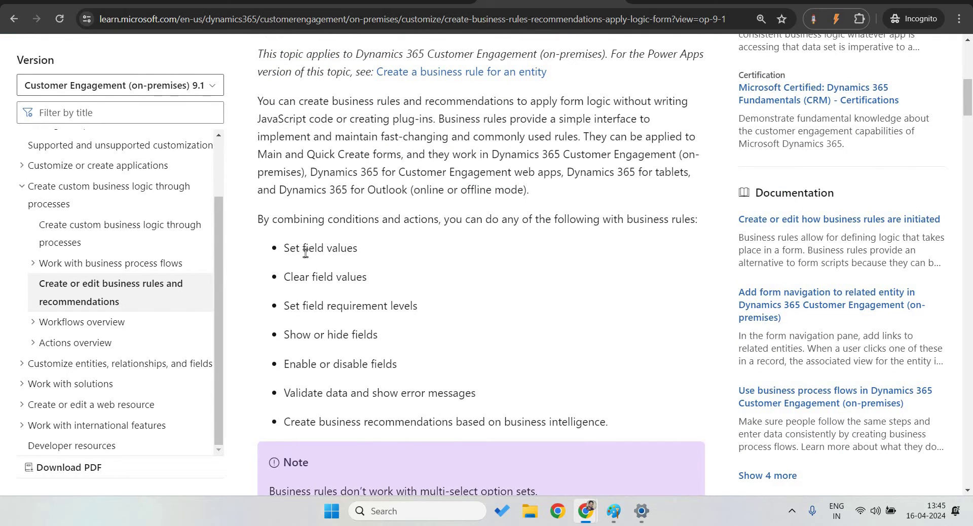
drag(284, 248, 363, 253)
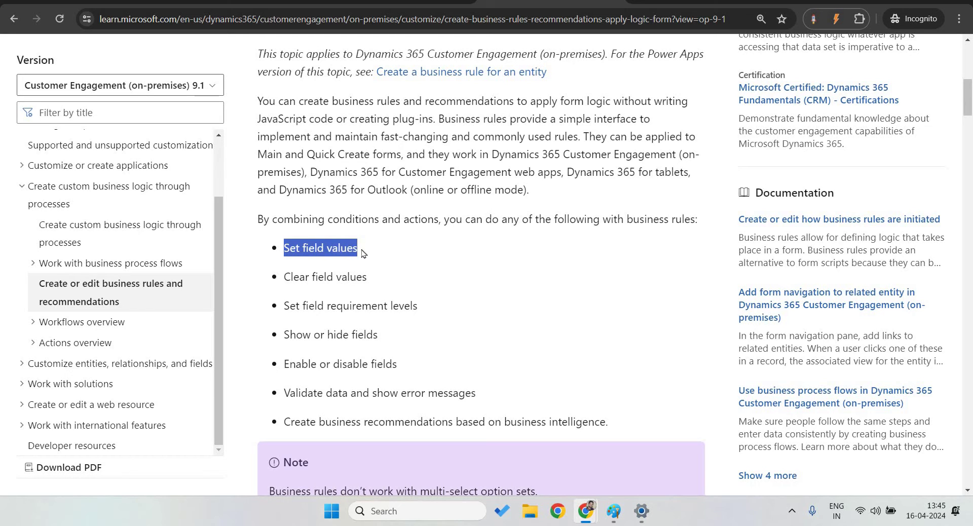
click(406, 253)
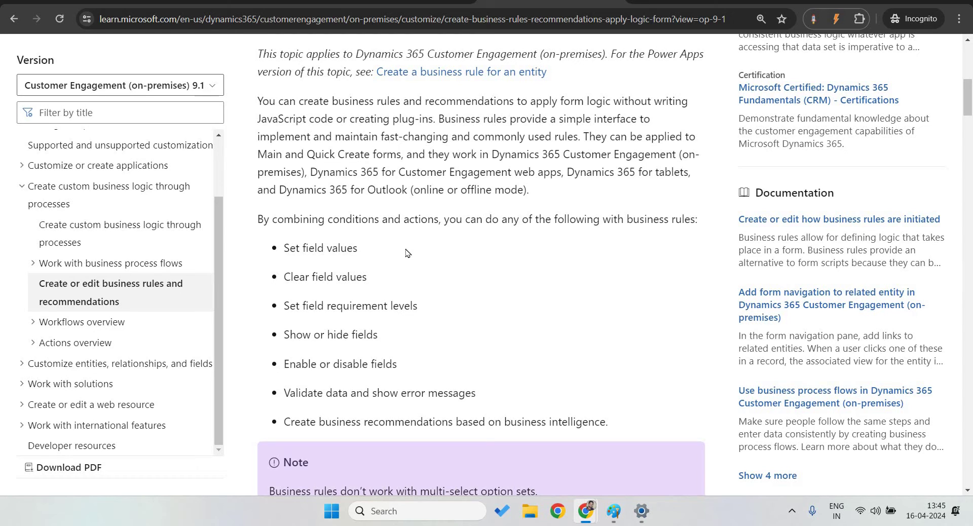
drag(312, 277, 371, 280)
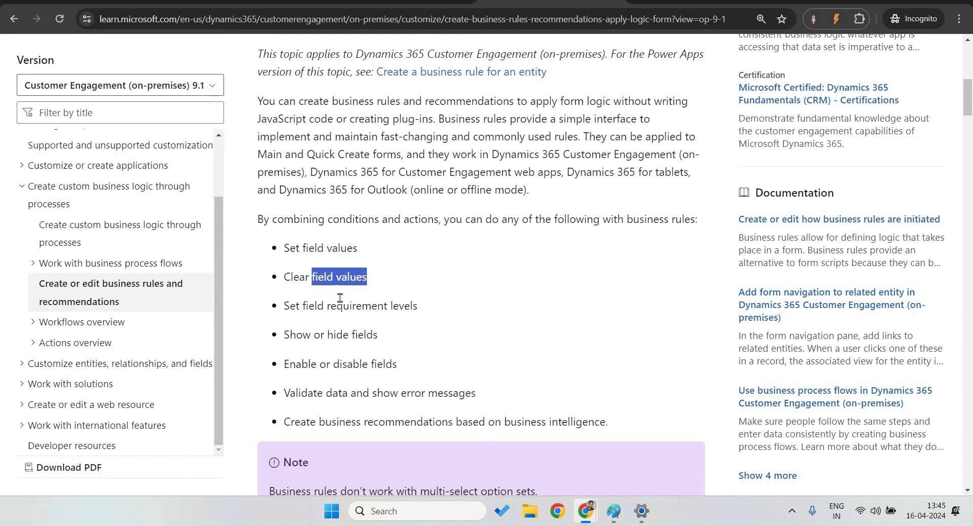
drag(319, 305, 341, 363)
click(341, 364)
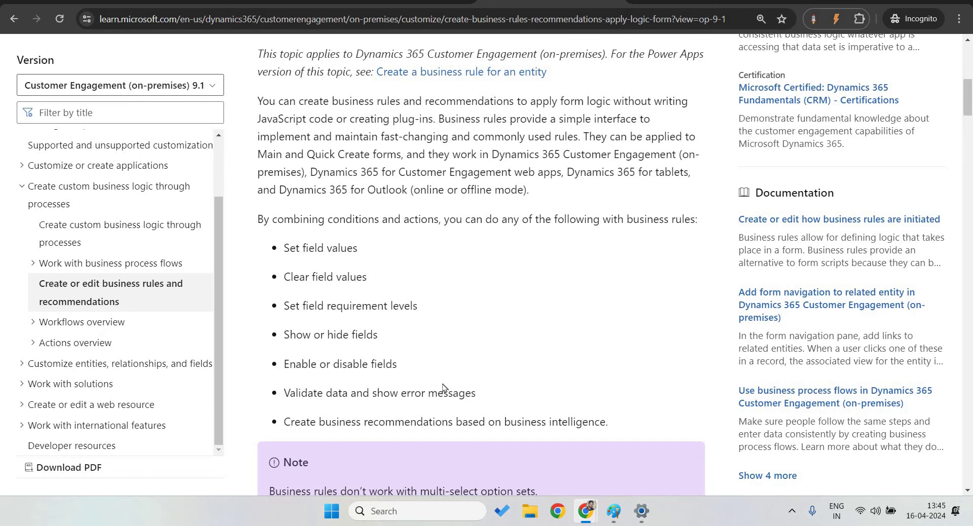
scroll(451, 380, down, 5)
scroll(453, 352, down, 12)
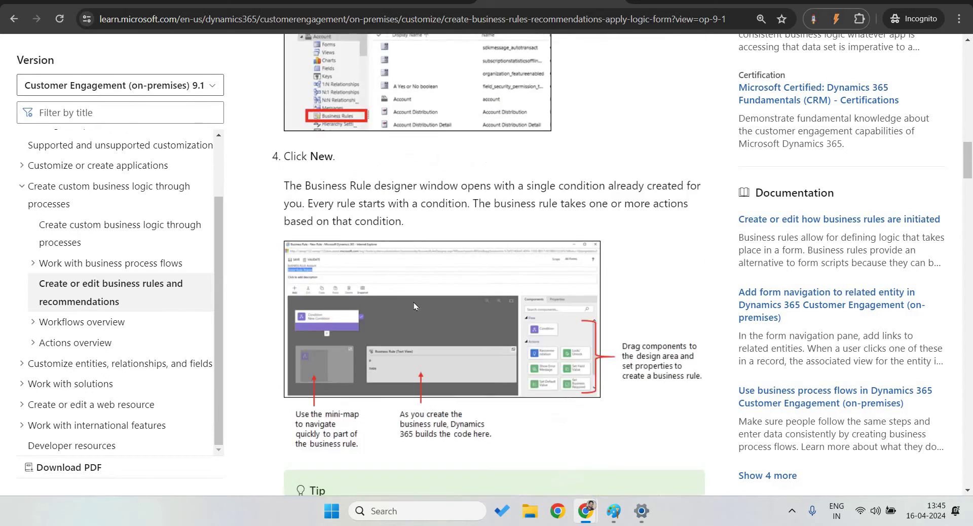
scroll(414, 305, down, 20)
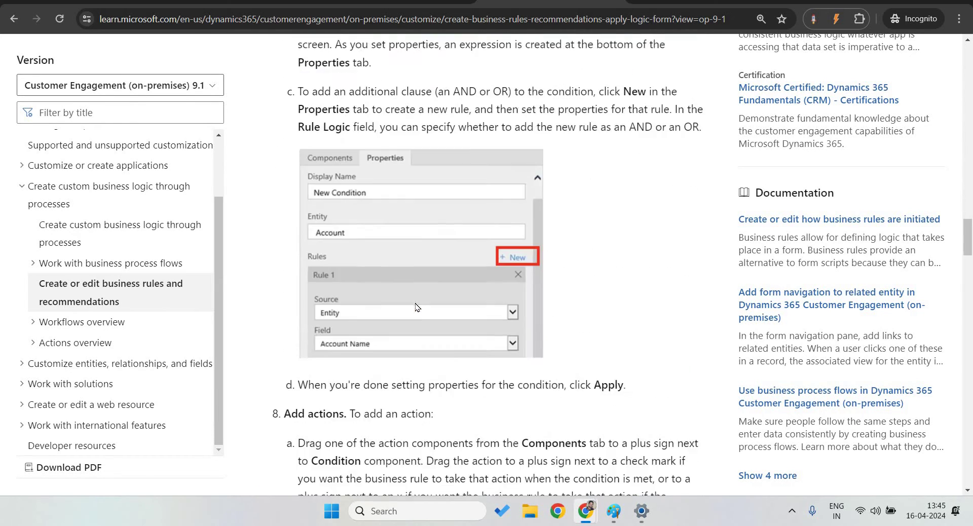
scroll(415, 303, down, 2)
Switch to Paint and examine the marked-up From Date and To Date validation examples.
click(613, 511)
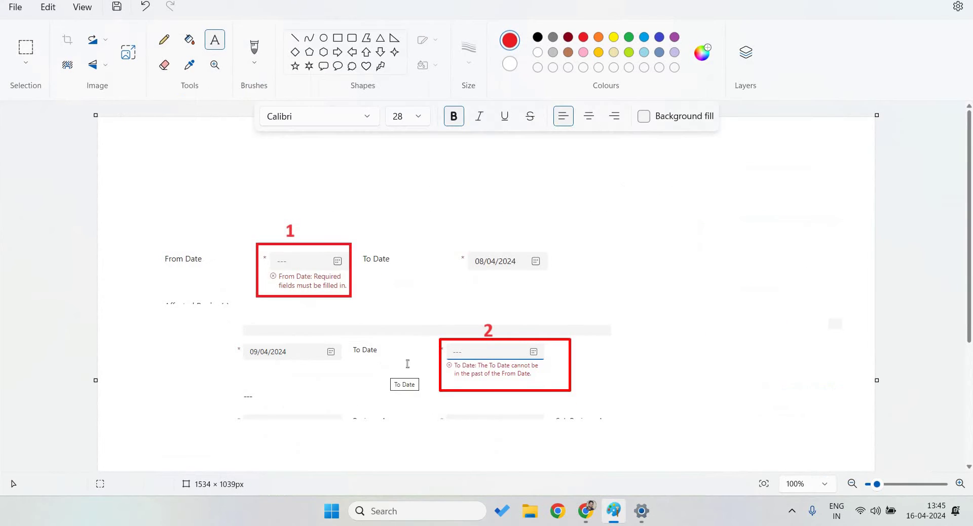
click(143, 239)
click(59, 208)
Return to the Chrome window and resize it to fill the screen with its open pages accessible.
key(alt+Tab)
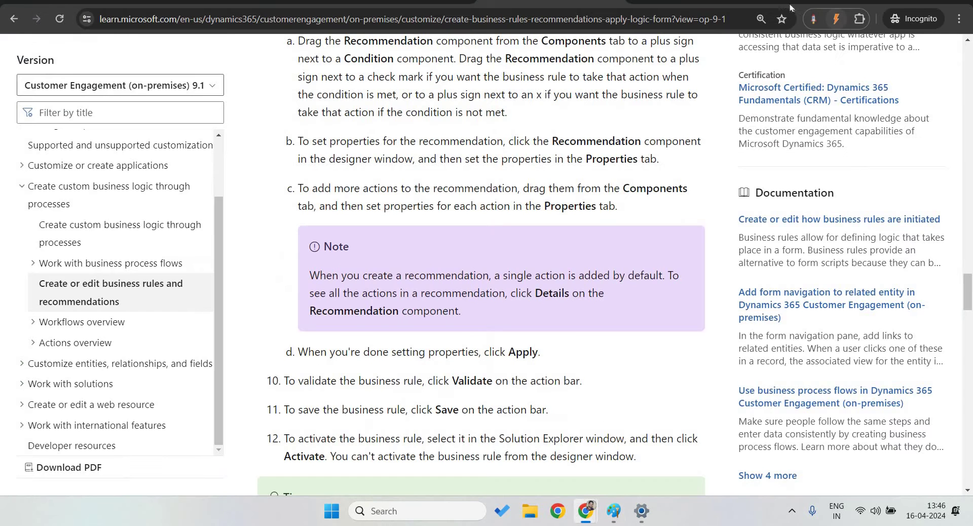
double_click(790, 8)
drag(736, 29, 659, 30)
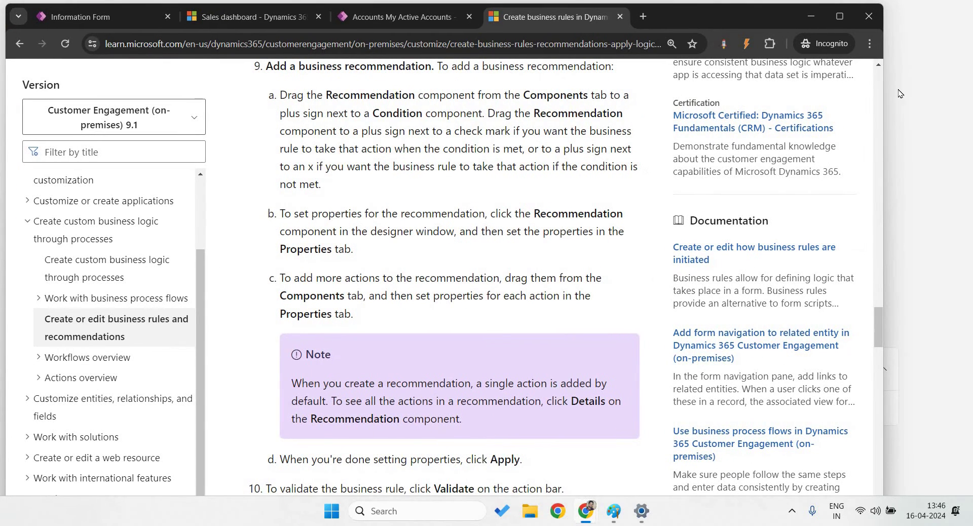
drag(885, 106, 972, 110)
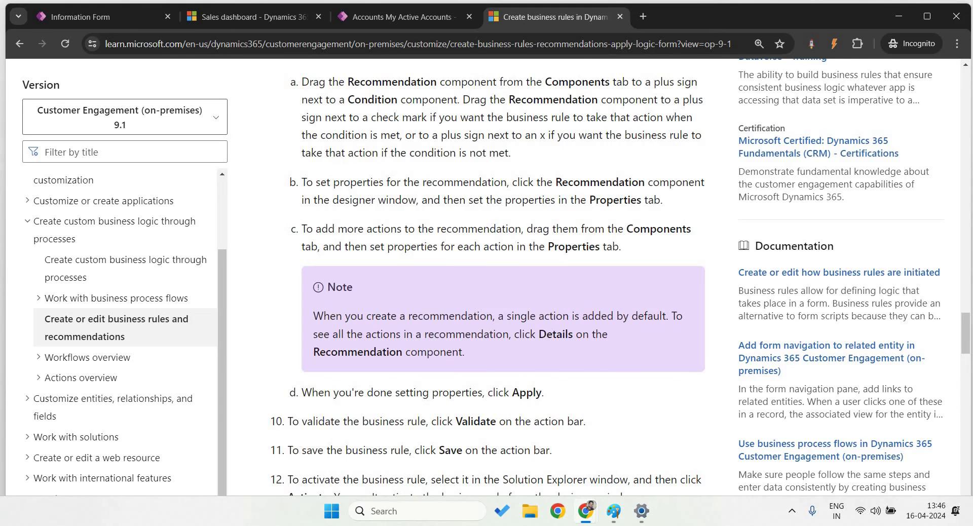
key(super+Up)
Start a new account in August App with From Date 4/16/2024 and To Date 4/14/2024.
click(401, 17)
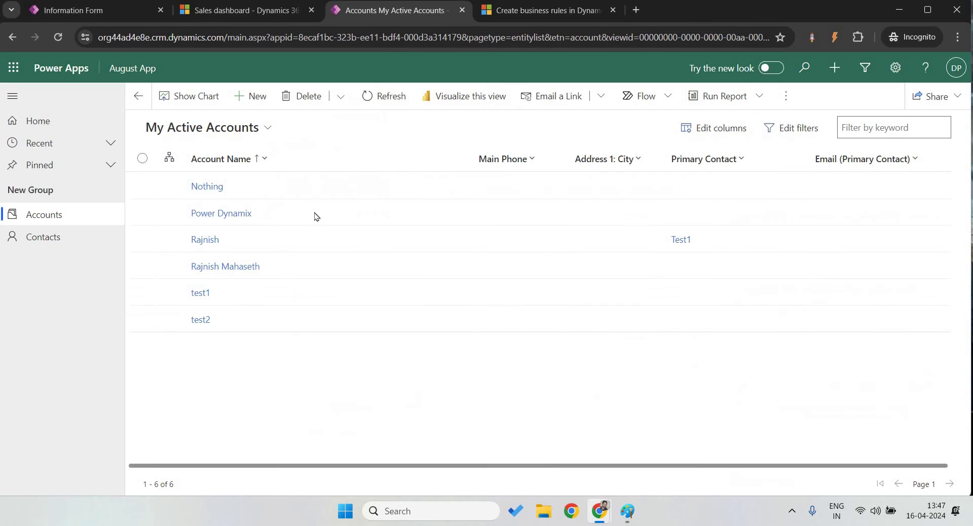
click(254, 103)
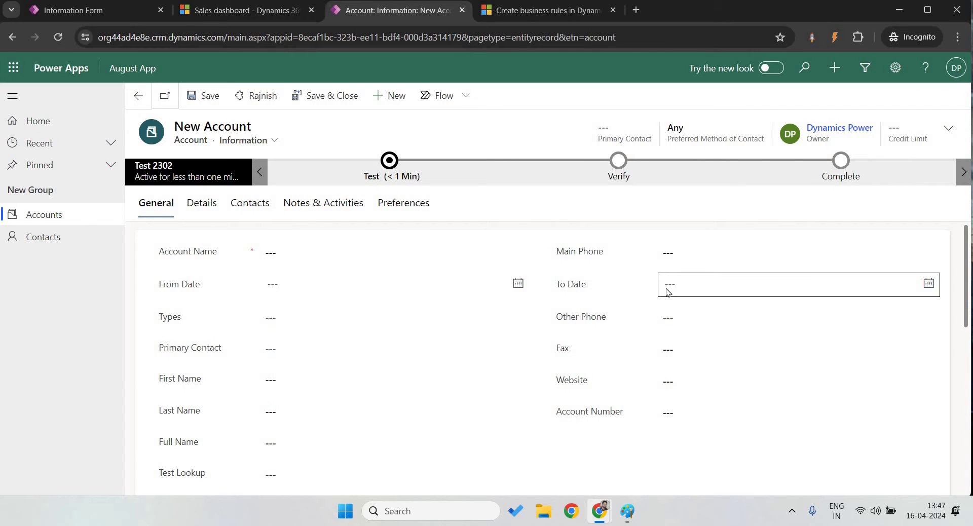
click(321, 286)
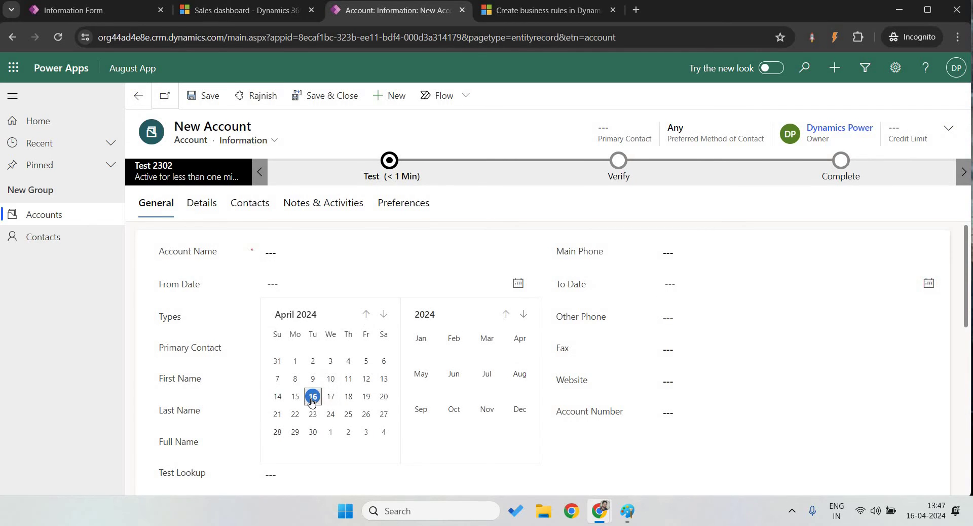
click(313, 396)
click(690, 287)
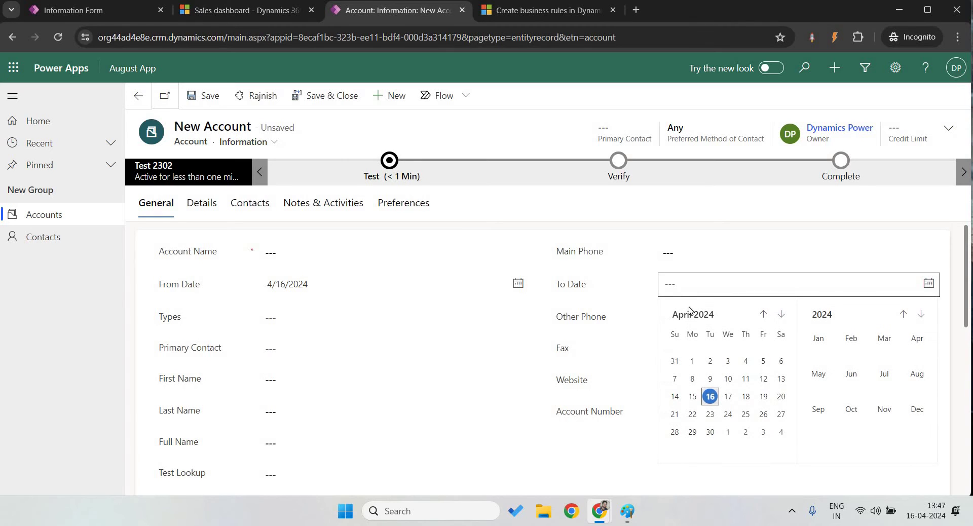
click(675, 396)
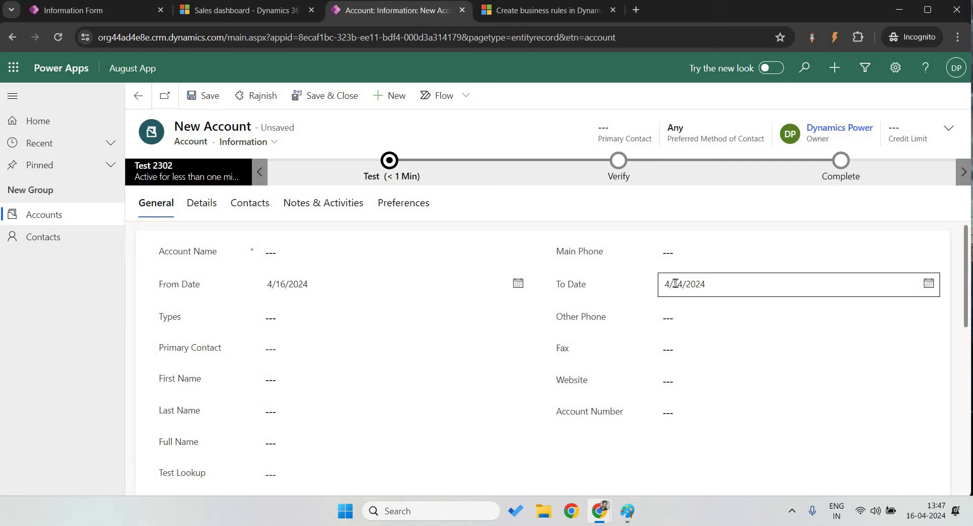
Name the account "Test" and save the record.
click(339, 259)
text(Te)
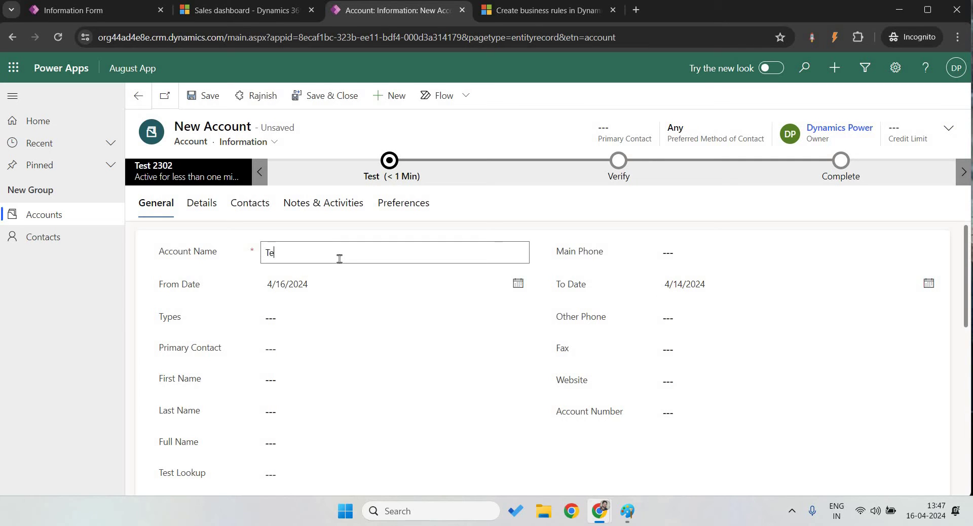
text(st)
click(205, 97)
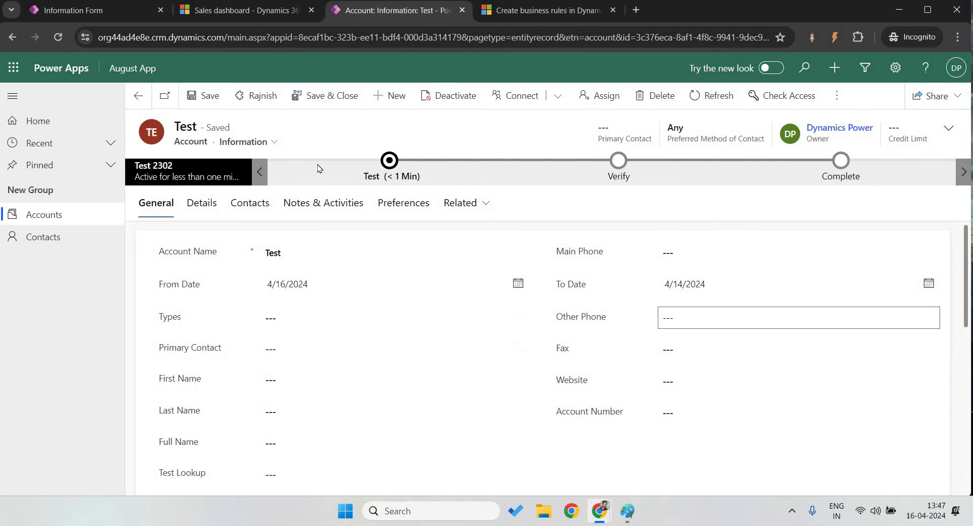
Leave the Information form editor and open the Account table's business rules in August Solution.
click(108, 11)
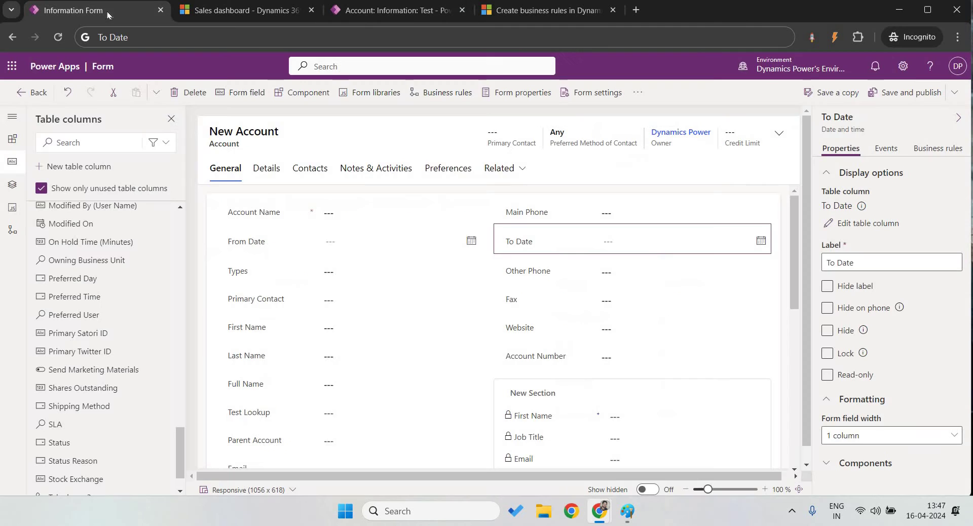
click(11, 37)
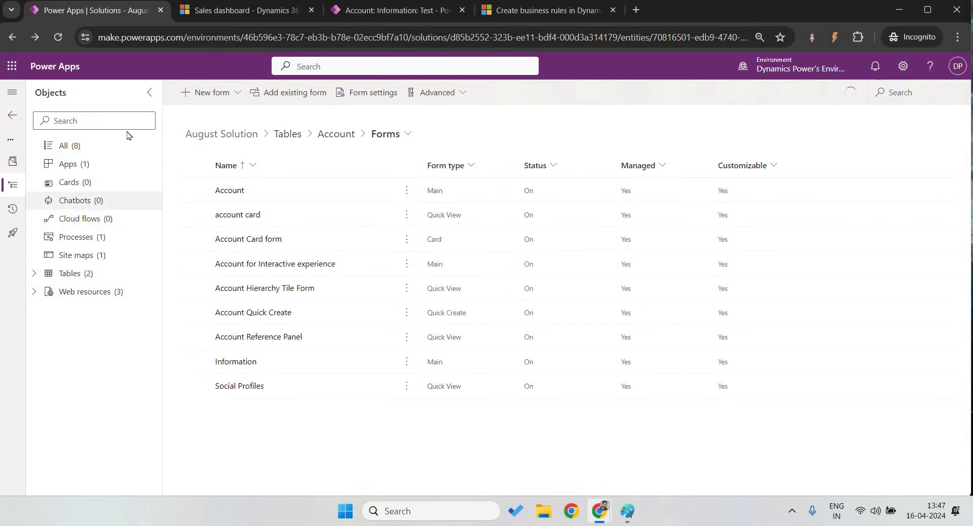
click(43, 277)
click(44, 294)
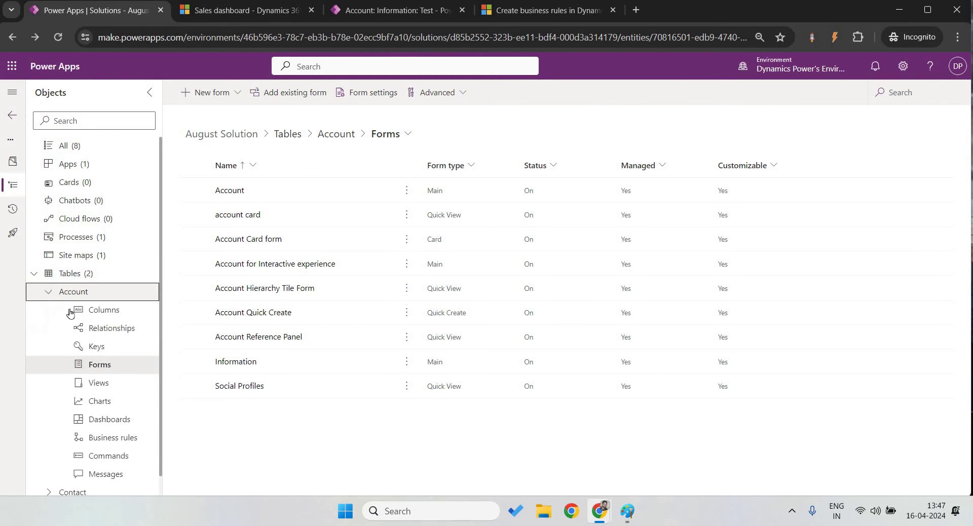
click(120, 441)
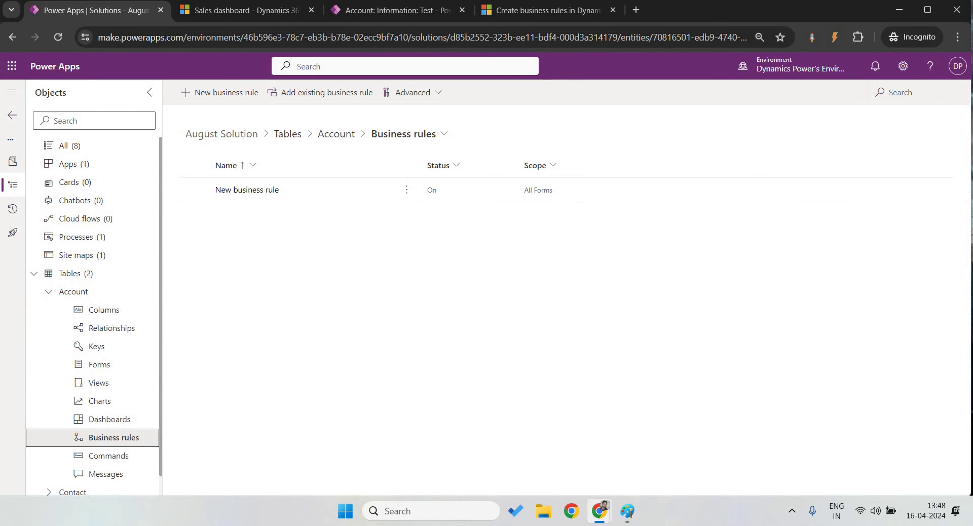
Create a new business rule for the Account table and view the components available in the designer.
click(233, 96)
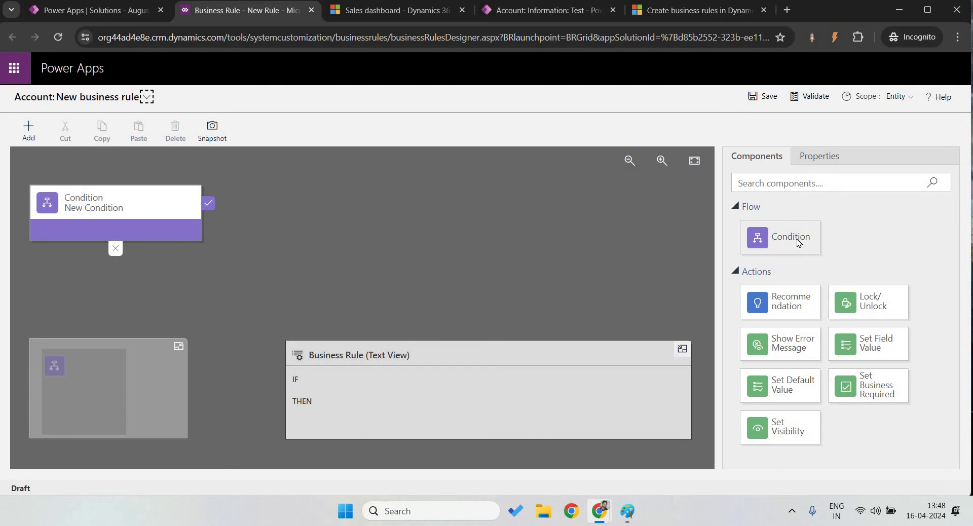
click(147, 206)
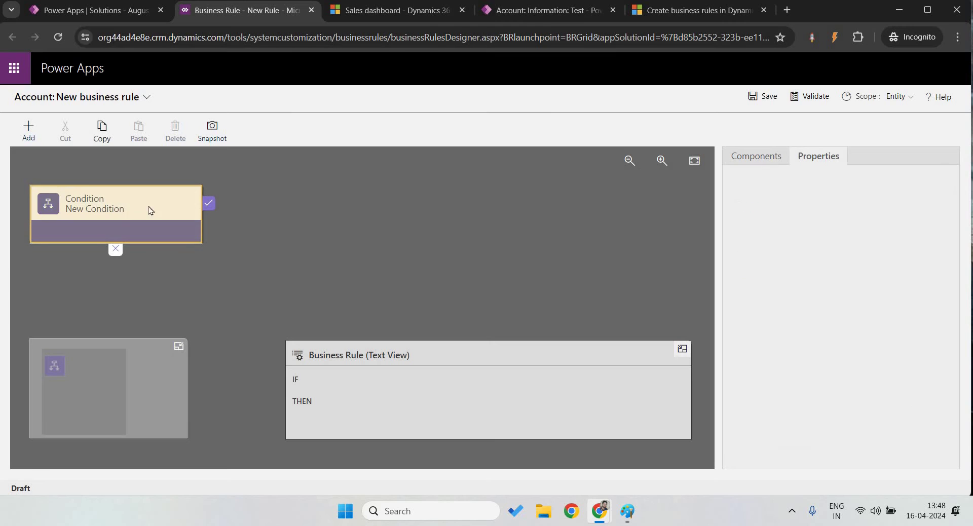
click(759, 160)
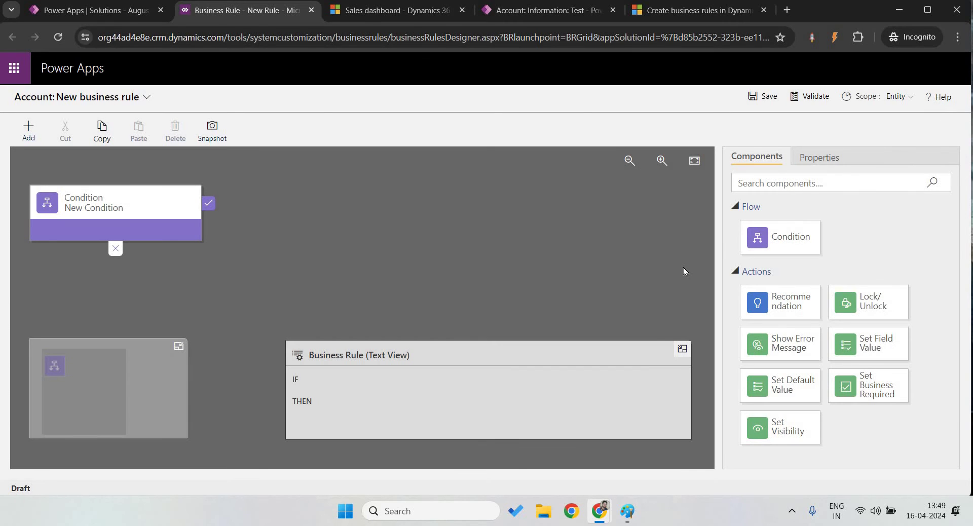
Set the condition's display name to "Check if From Date is greater than To Date".
click(105, 215)
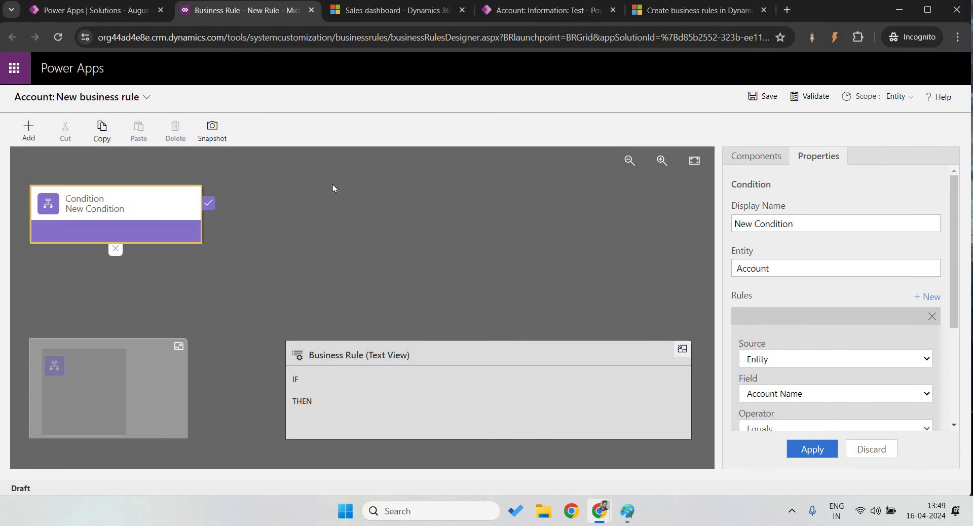
click(825, 223)
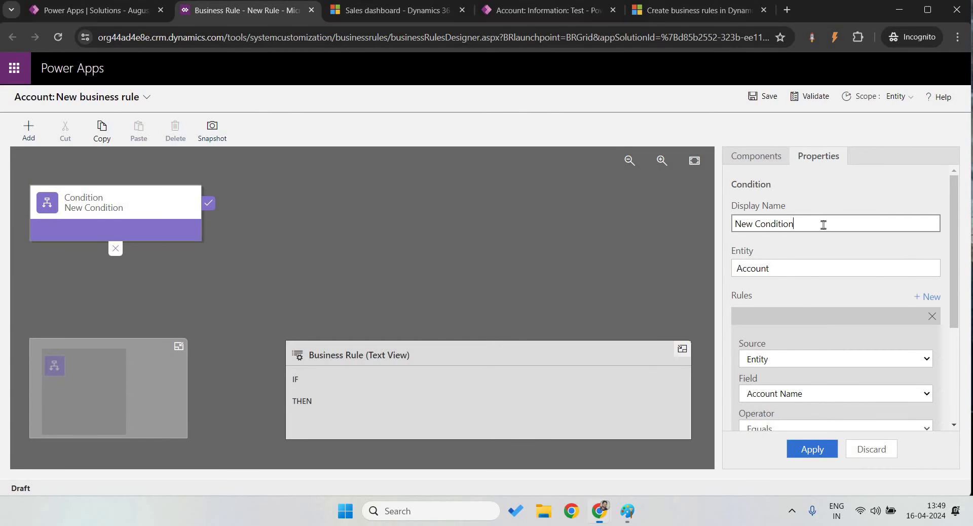
key(ctrl+a)
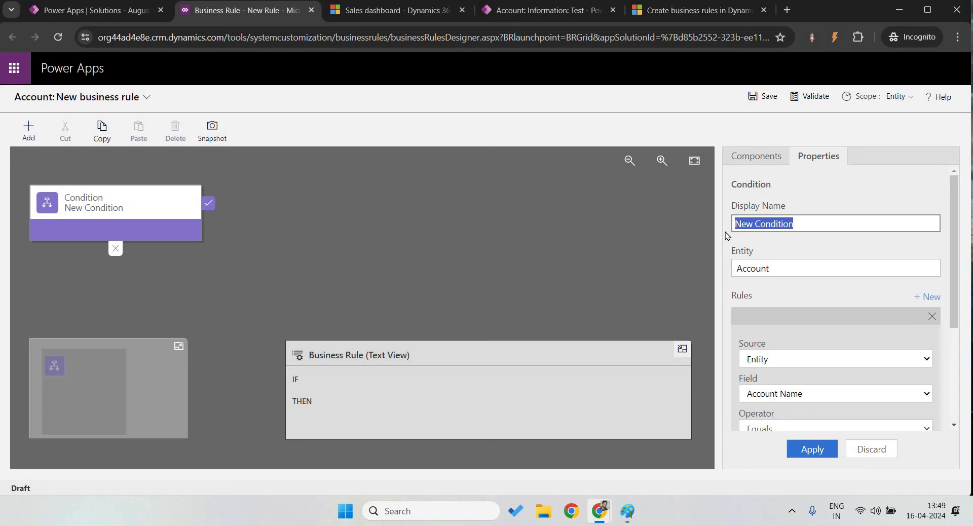
text(Check)
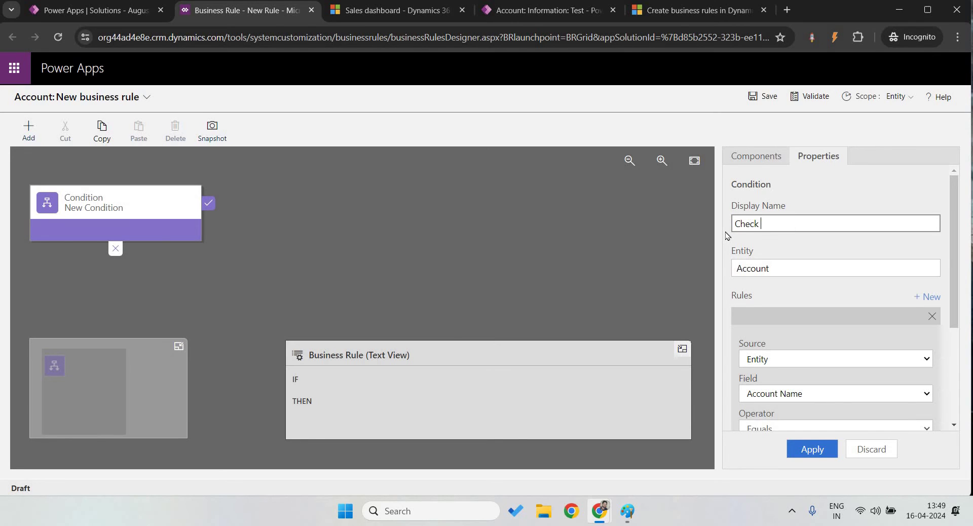
text( if From Date is greater )
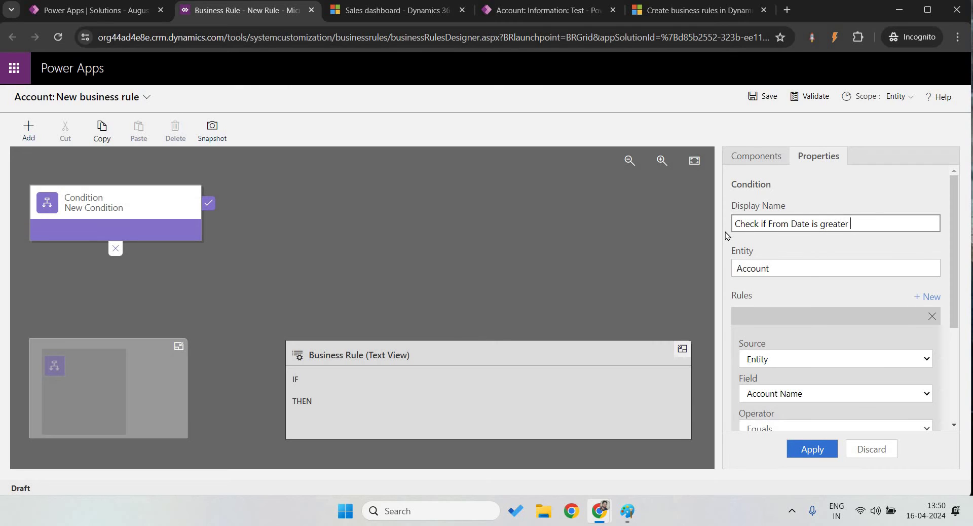
text(than To Date)
Set the field of the condition's first rule to To Date.
scroll(779, 303, down, 1)
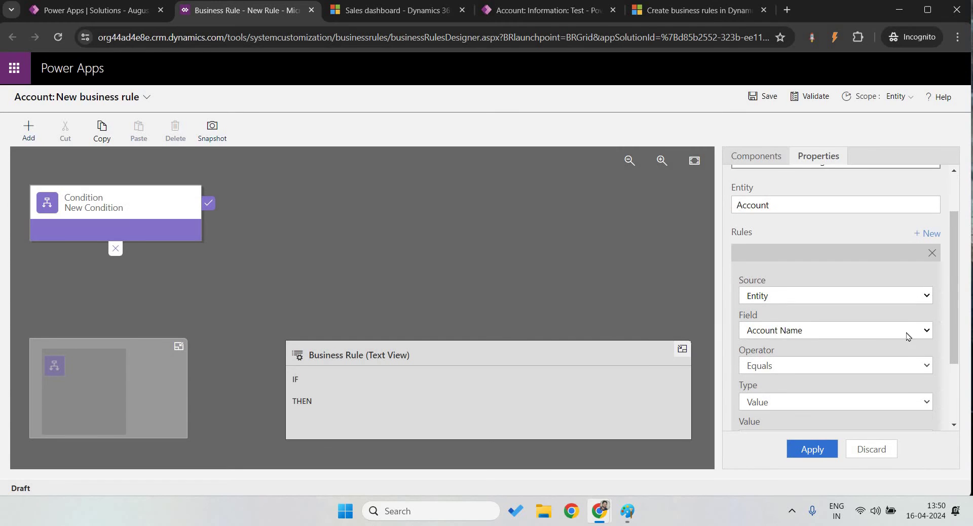
scroll(835, 301, down, 1)
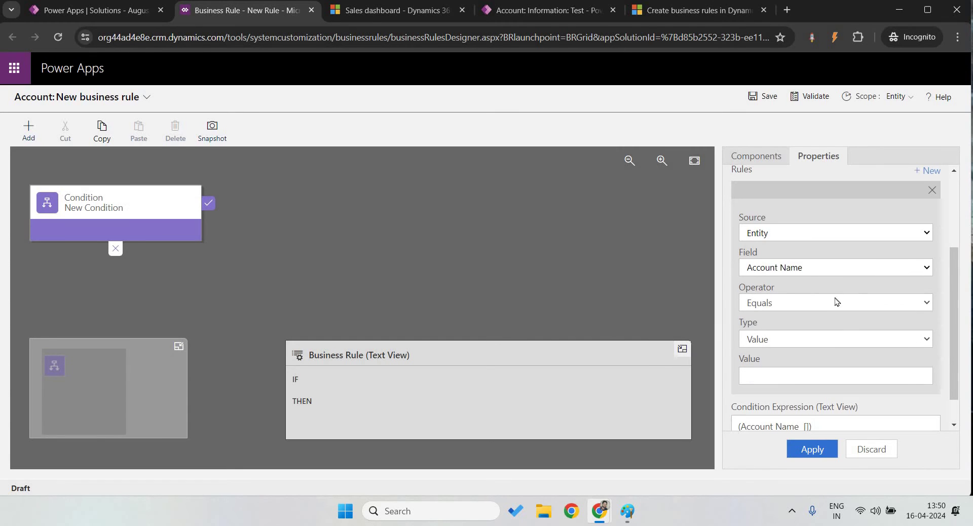
click(794, 268)
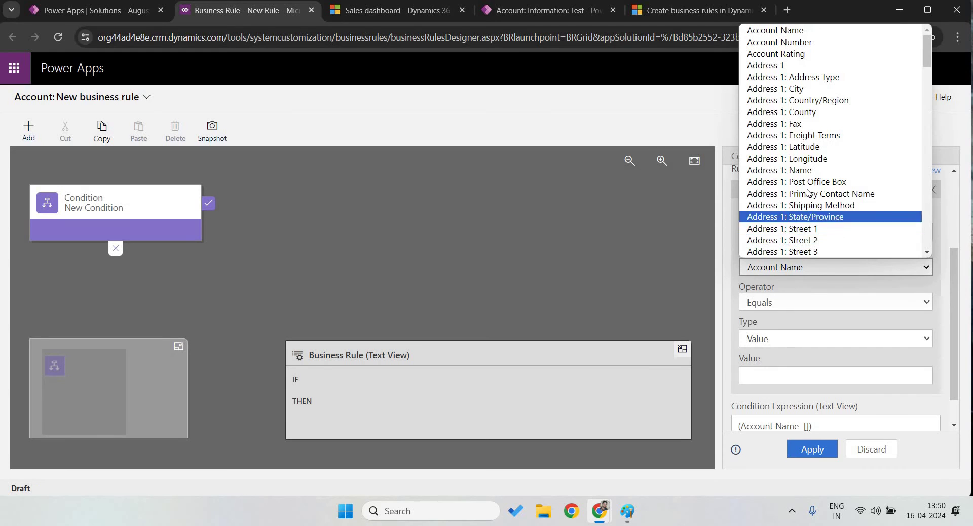
scroll(780, 240, down, 20)
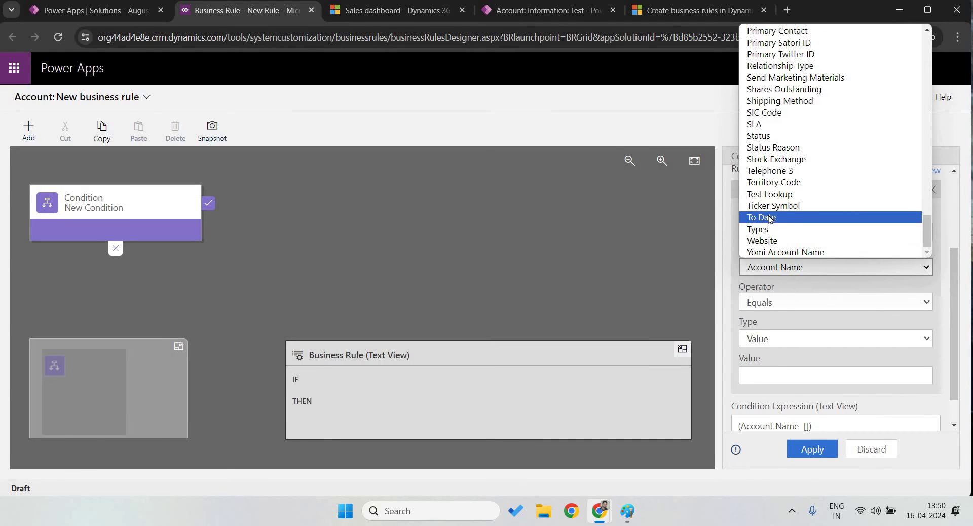
click(769, 218)
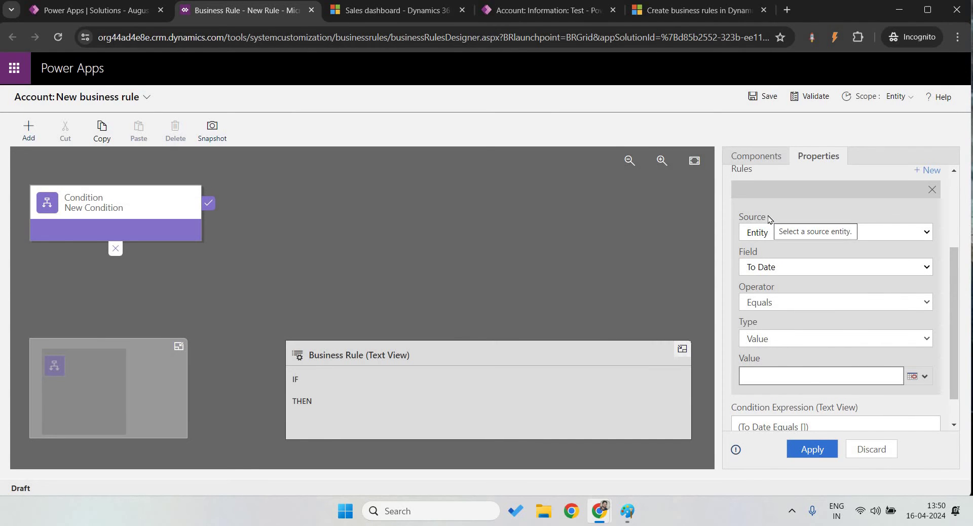
Check the To Date value on the Test account record, and set the operator of the condition's To Date rule to Contains data.
click(537, 12)
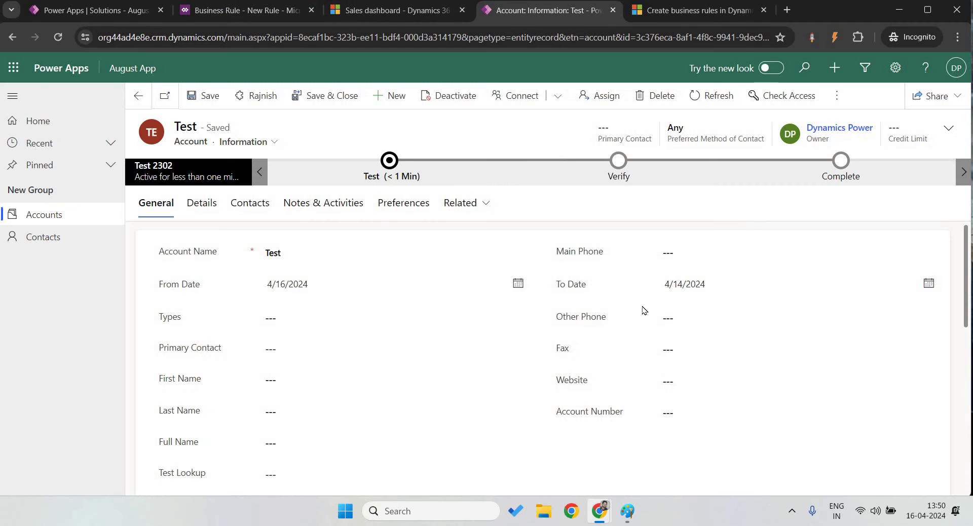
click(699, 285)
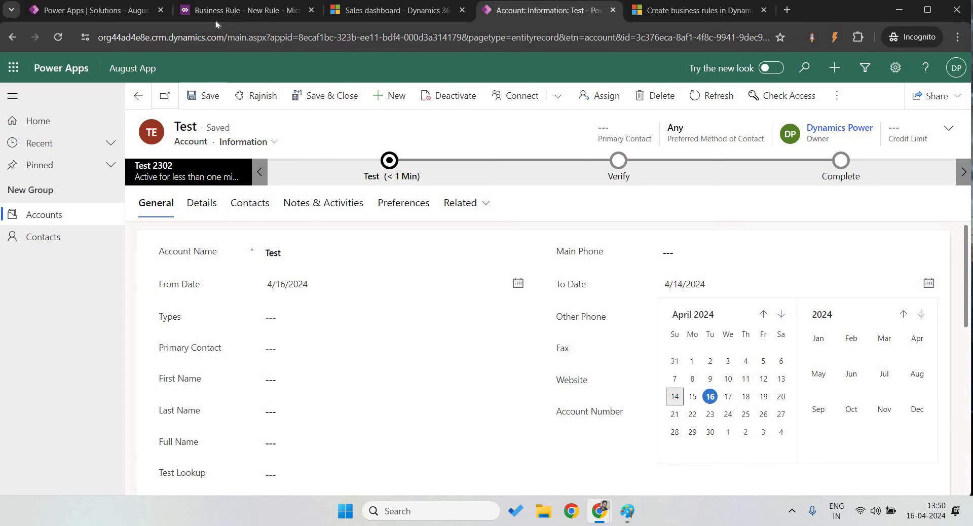
click(244, 15)
click(778, 303)
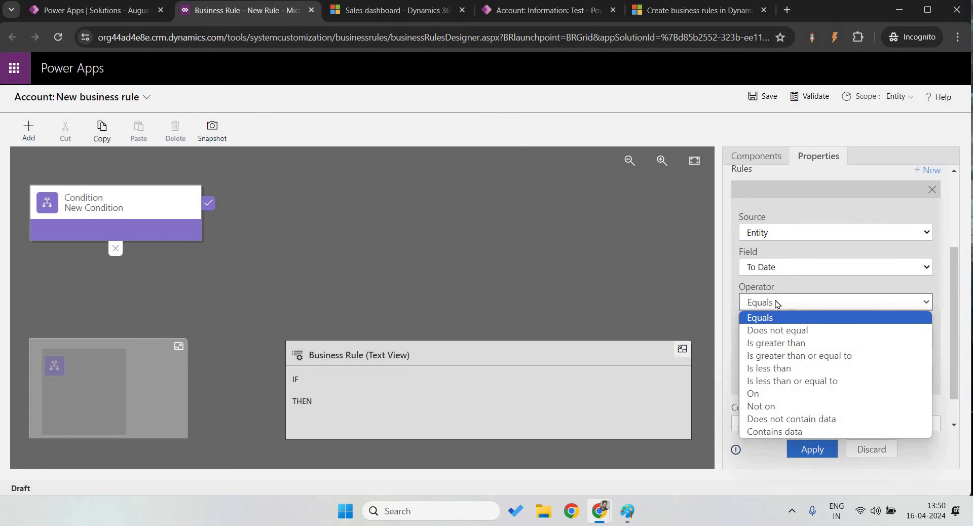
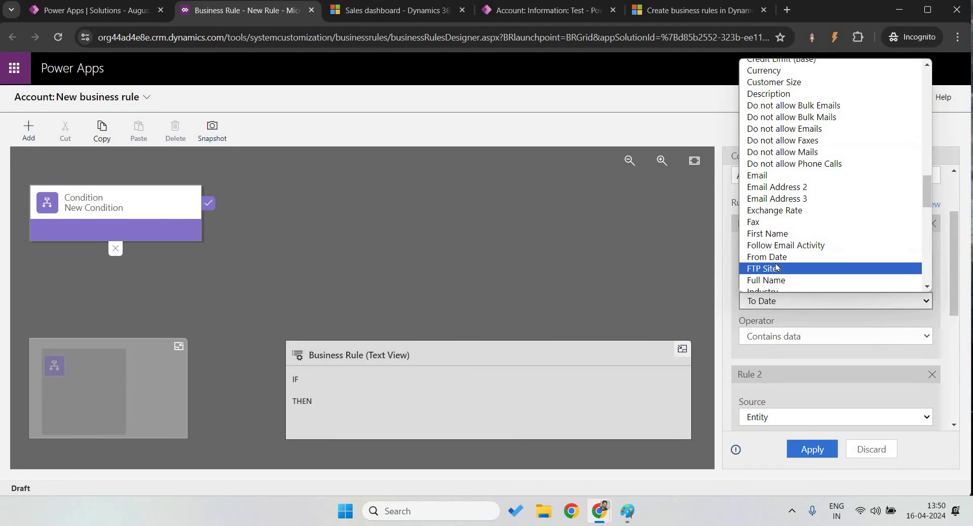
Change the first rule to test whether From Date is greater than the To Date field, and apply the condition.
click(770, 257)
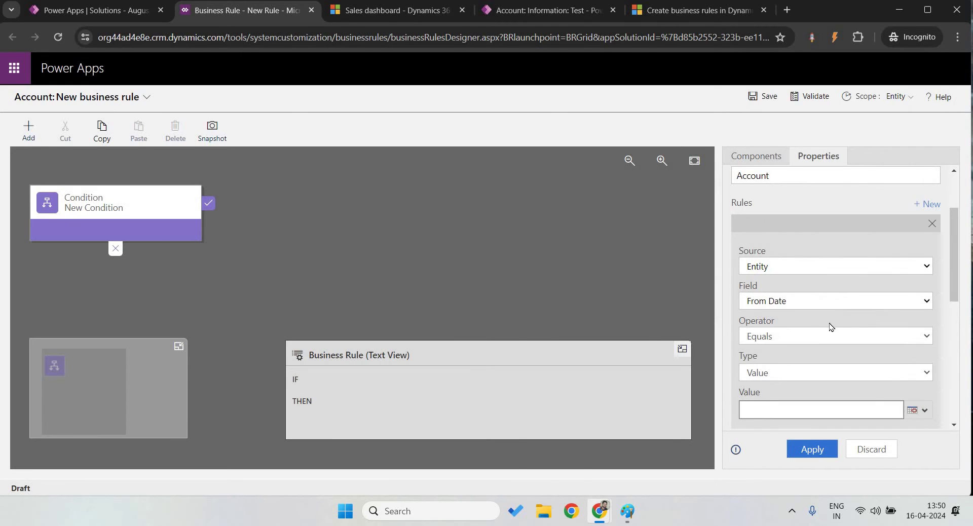
click(809, 337)
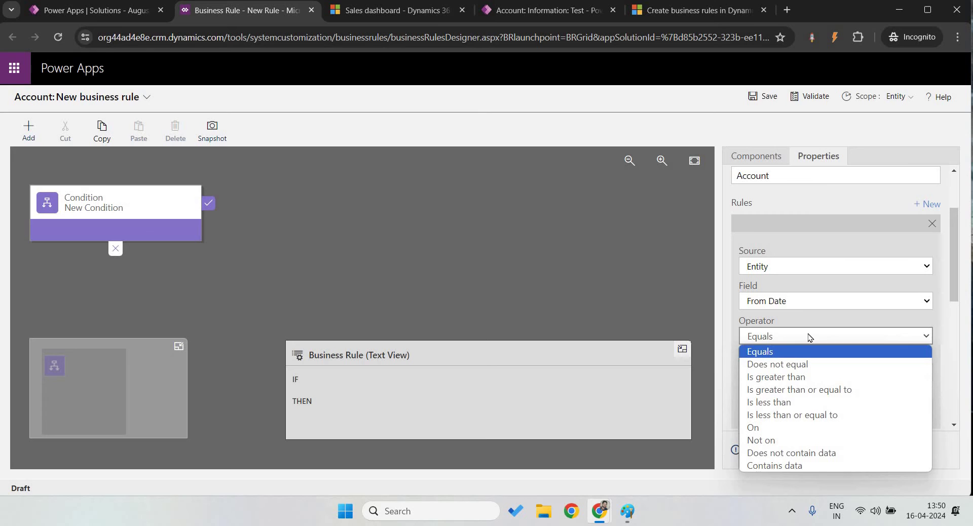
click(786, 378)
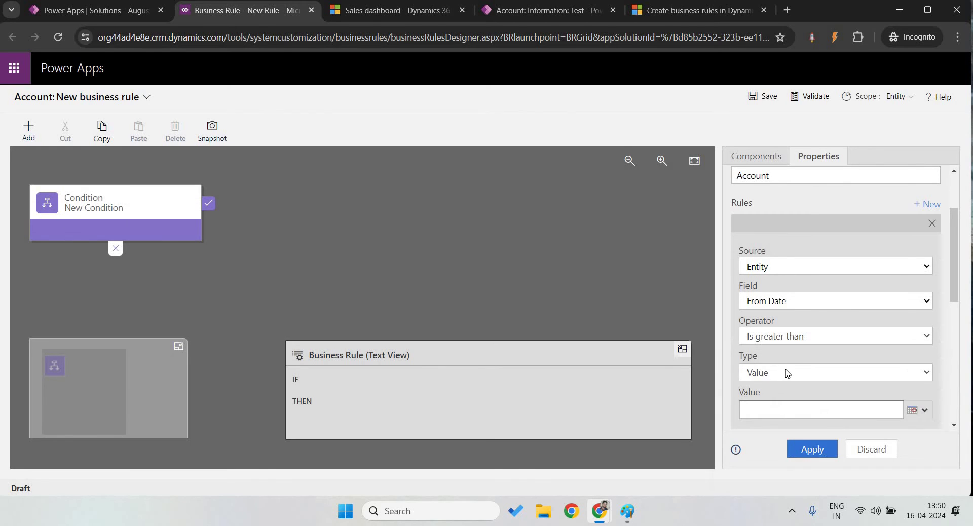
click(786, 374)
click(778, 401)
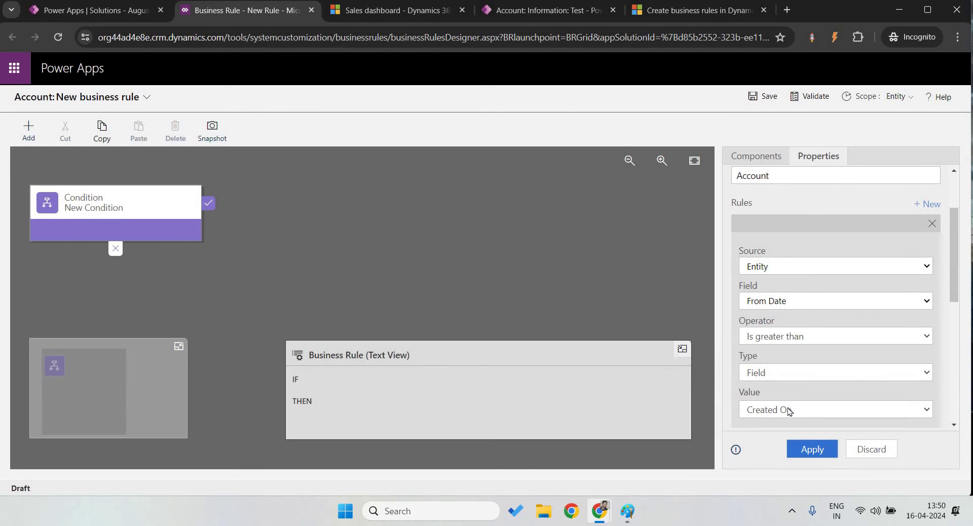
click(791, 410)
click(779, 487)
scroll(810, 385, down, 6)
click(812, 449)
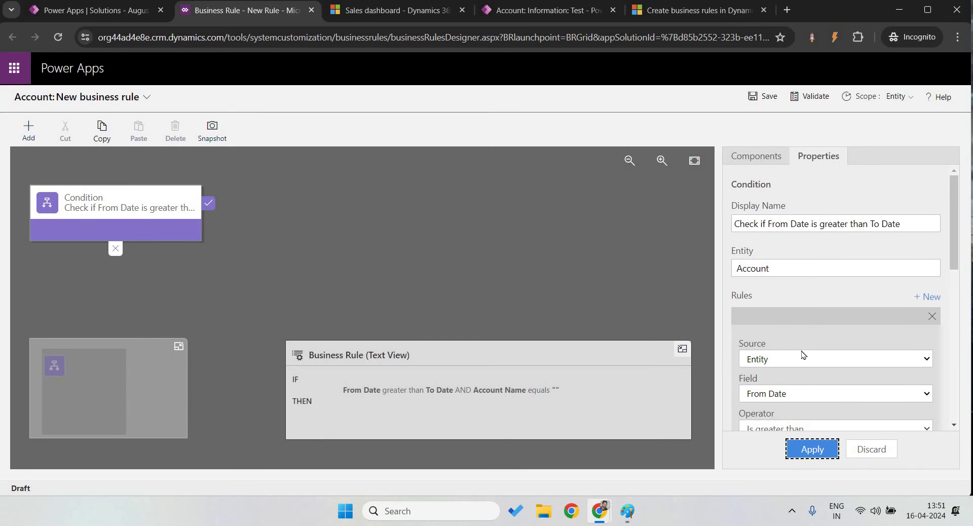
Review the condition's two rules and set the operator of the From Date rule to Contains data.
scroll(802, 354, down, 5)
scroll(802, 351, up, 1)
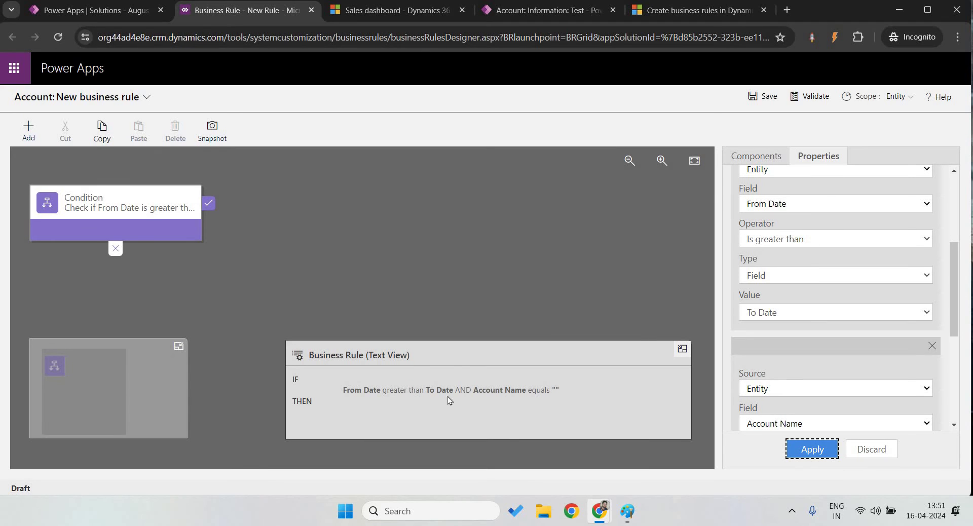
scroll(834, 342, down, 3)
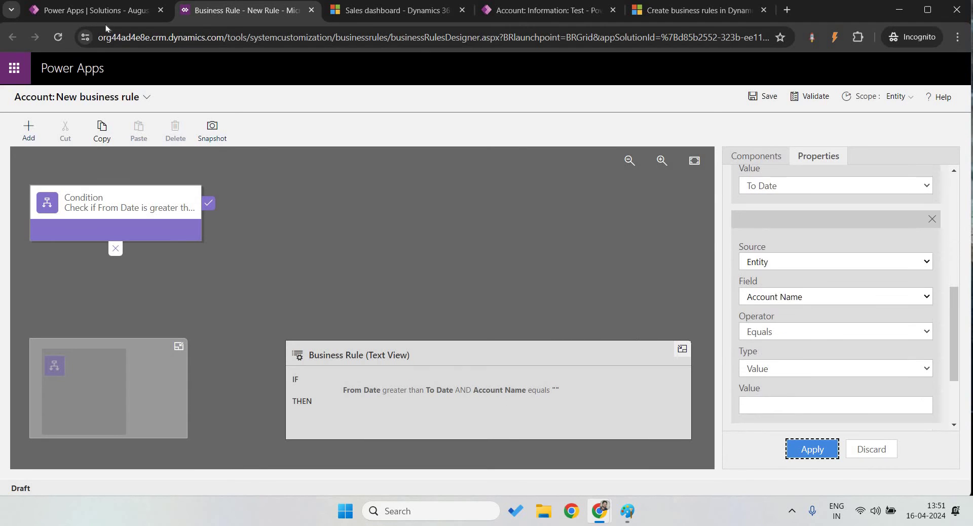
scroll(770, 297, up, 5)
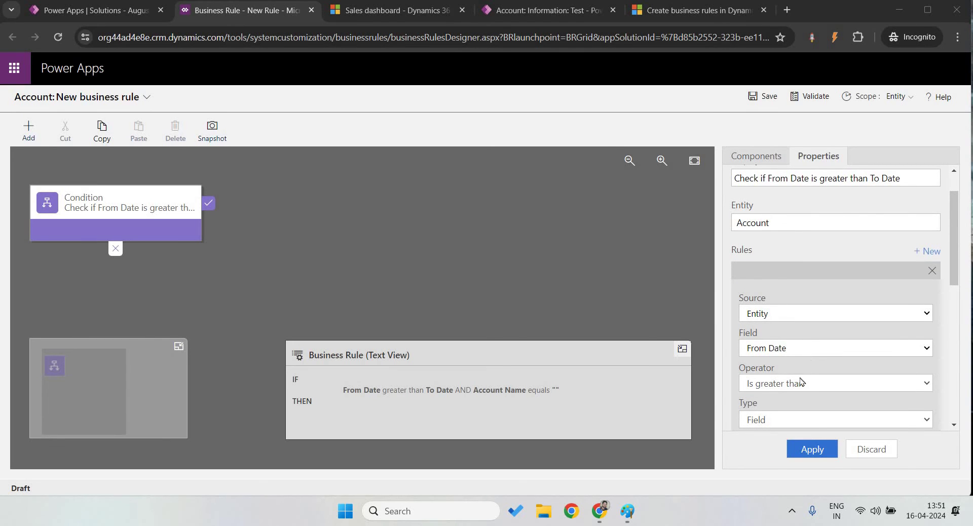
click(803, 384)
click(794, 368)
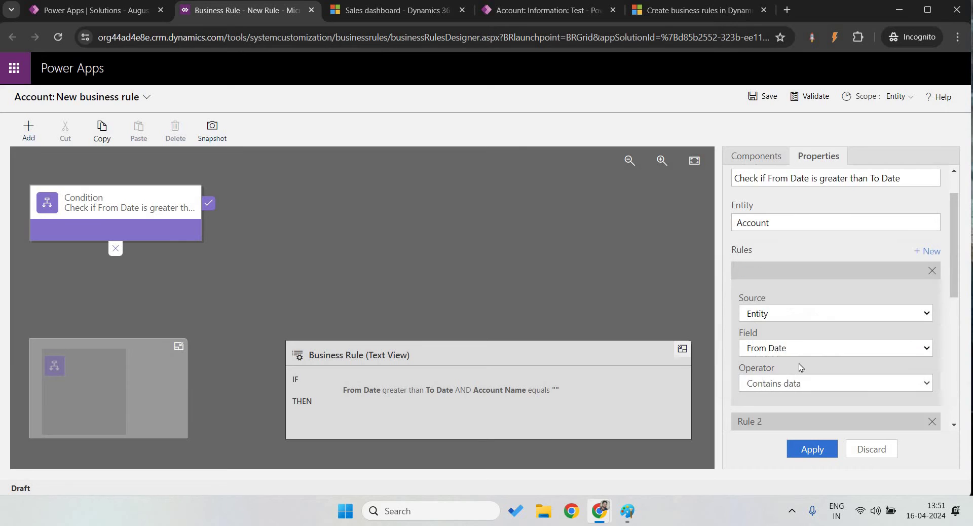
scroll(799, 369, down, 3)
click(806, 315)
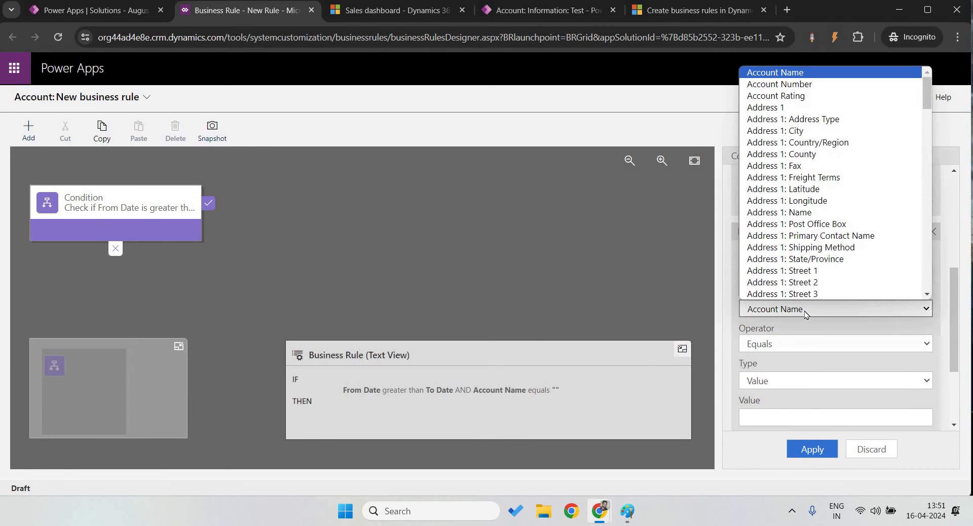
scroll(810, 253, up, 3)
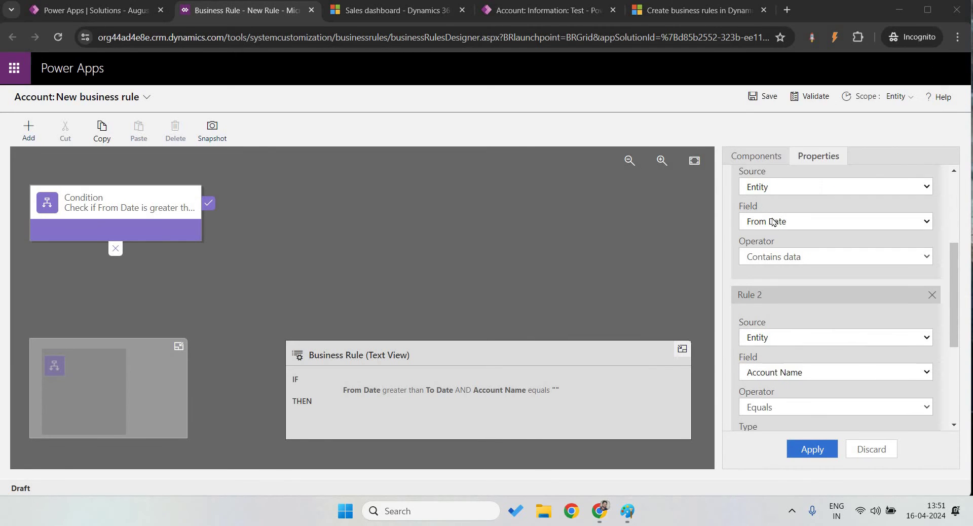
Change the first rule's field to To Date with the operator Contains data.
click(775, 223)
scroll(800, 429, down, 10)
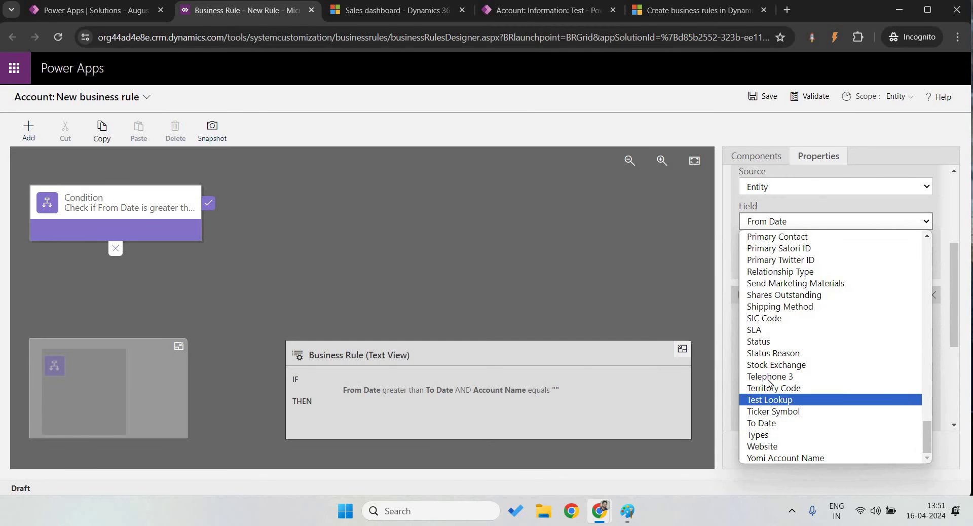
click(772, 424)
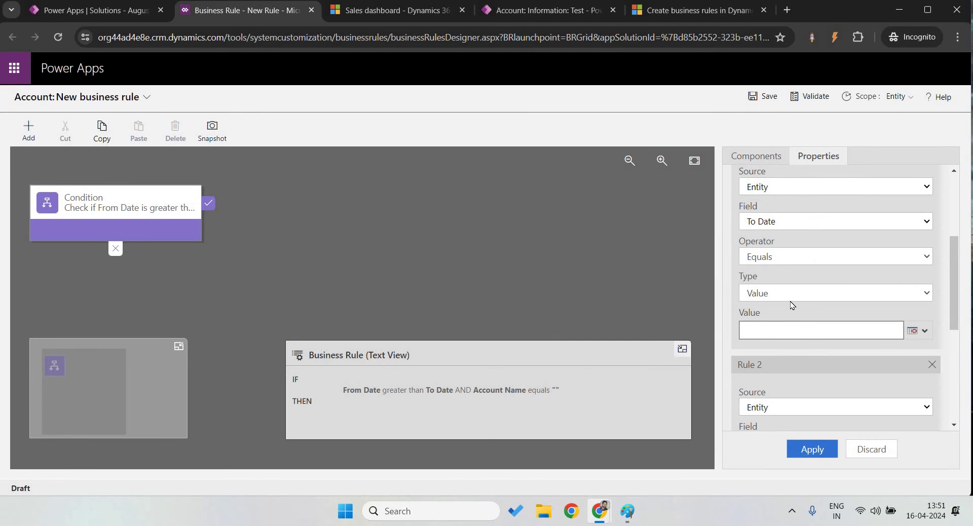
scroll(791, 305, down, 1)
click(778, 233)
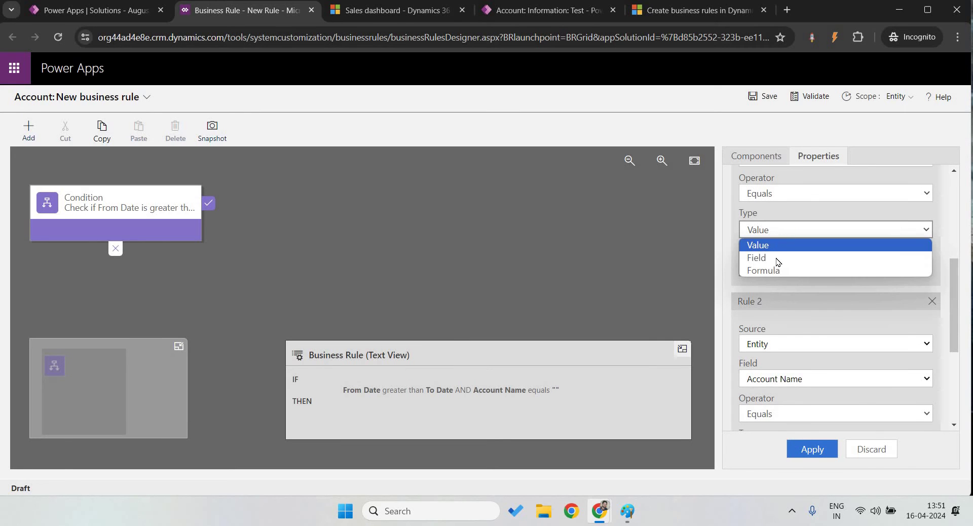
click(777, 196)
click(792, 324)
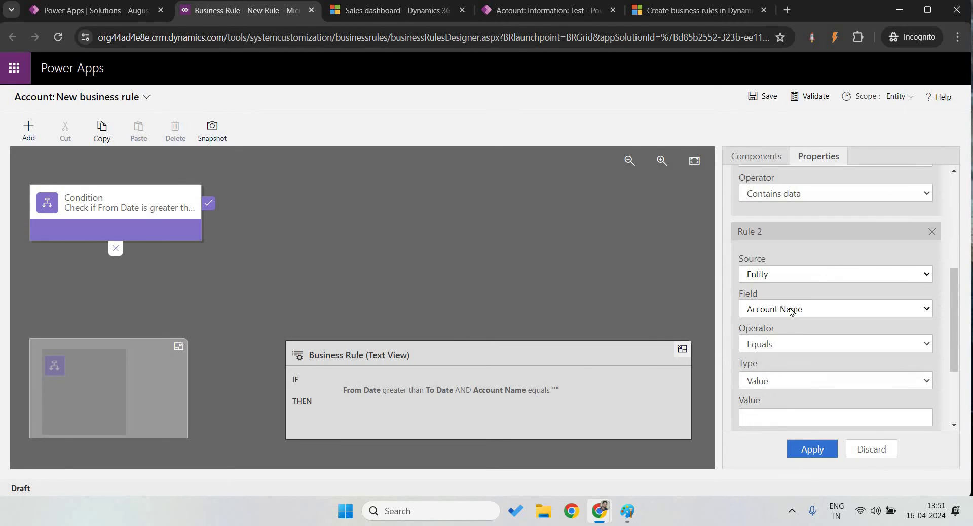
Set the field of Rule 2 to From Date.
click(792, 312)
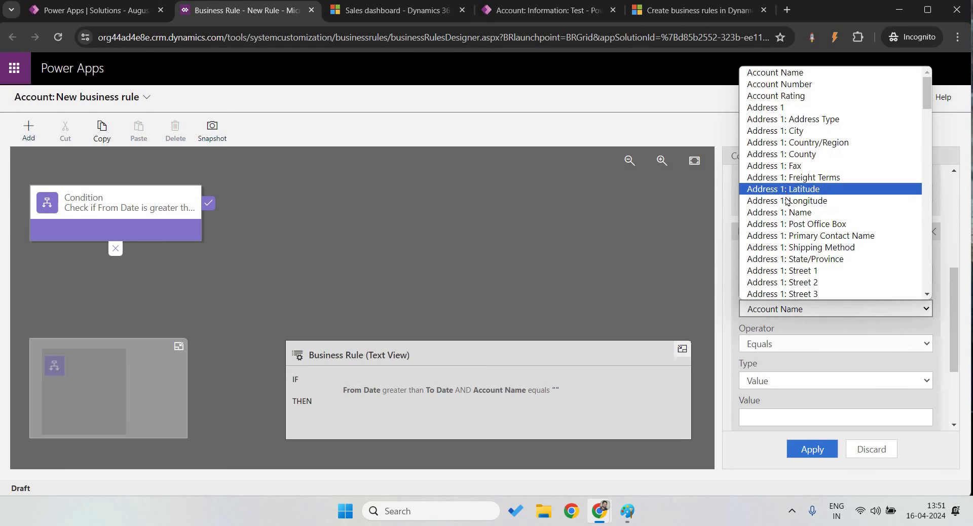
scroll(790, 207, down, 5)
scroll(793, 209, down, 7)
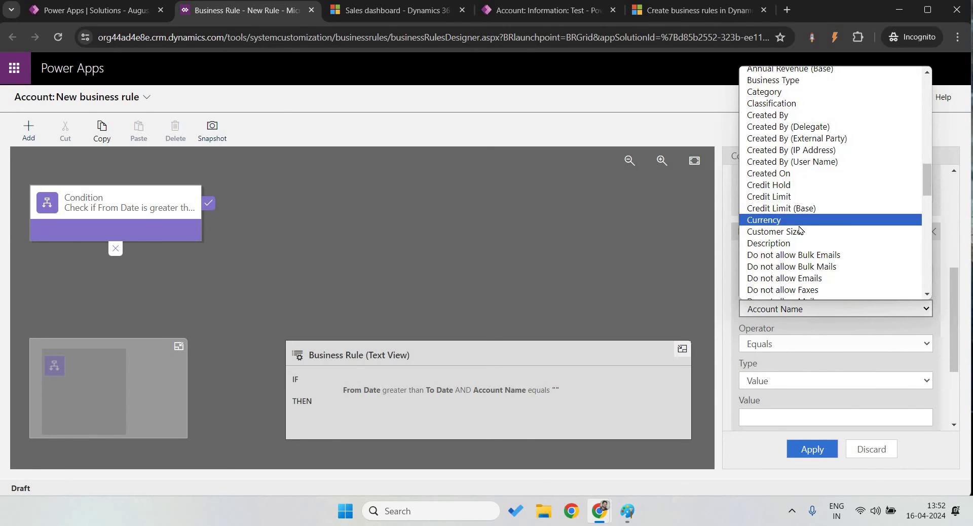
key(f)
scroll(801, 228, down, 4)
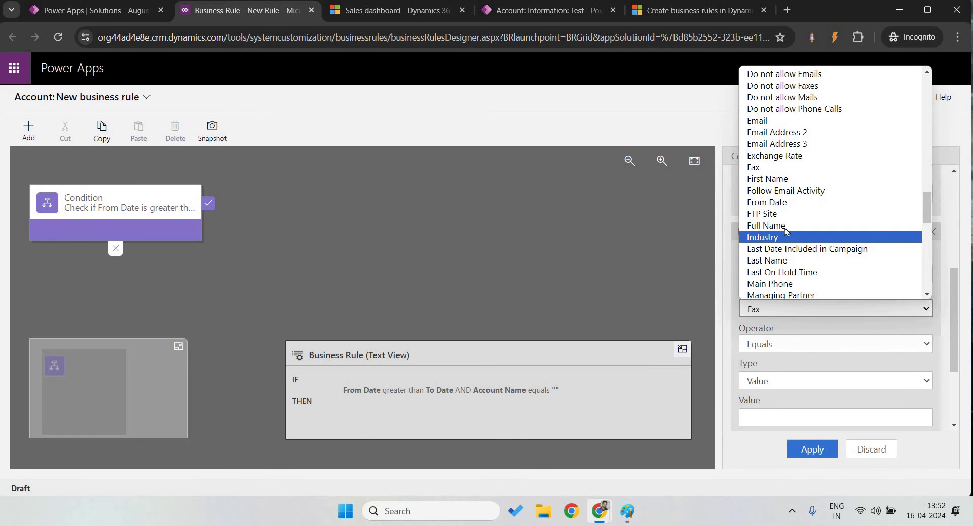
click(785, 205)
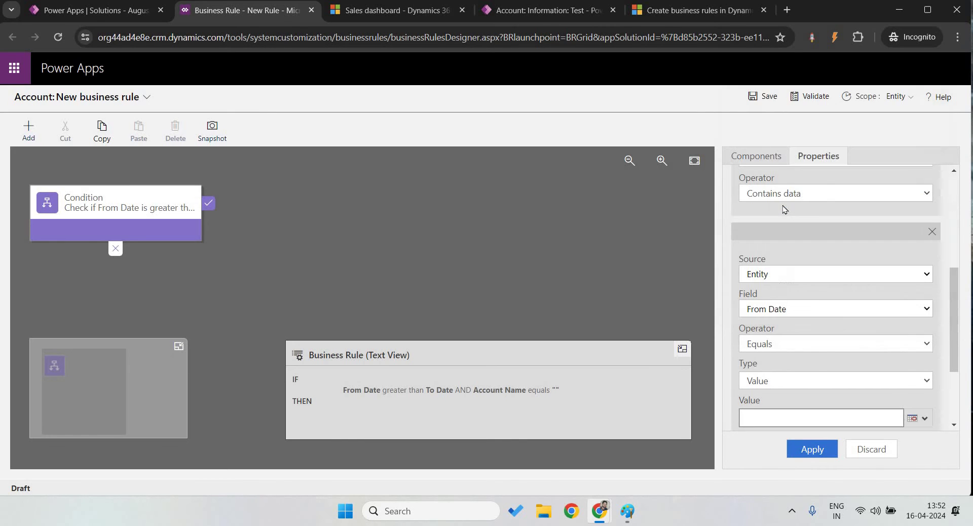
Set the second rule to is greater than, compared with the To Date field, and apply the condition.
click(804, 344)
click(793, 384)
scroll(793, 355, down, 1)
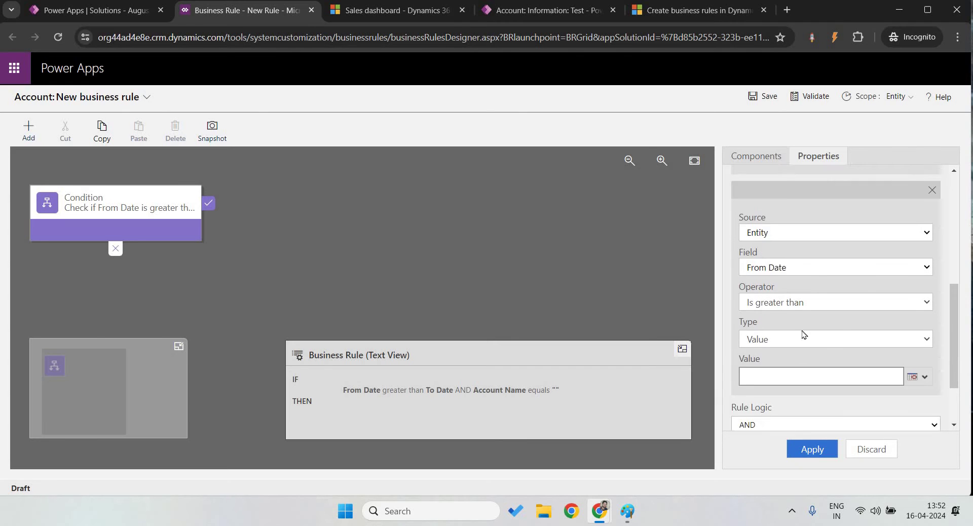
click(793, 318)
click(780, 345)
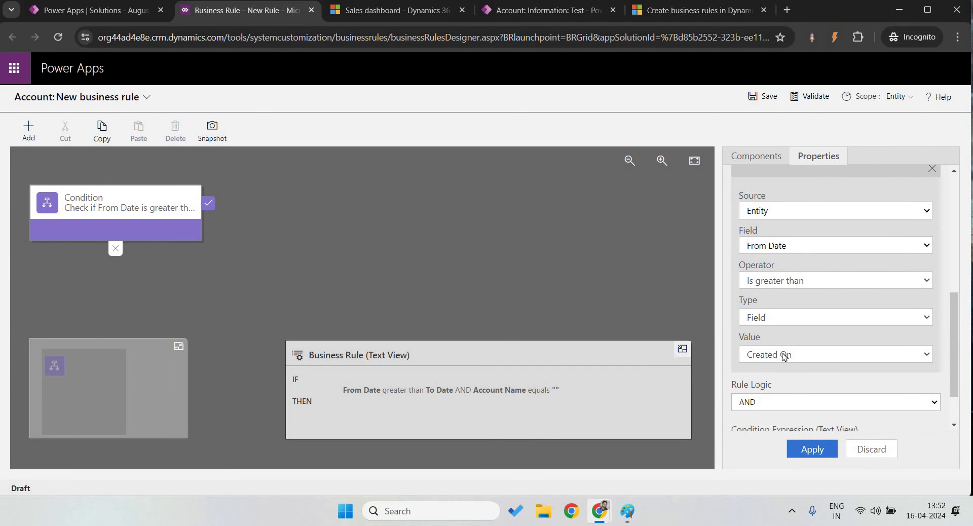
click(783, 355)
click(770, 434)
click(809, 451)
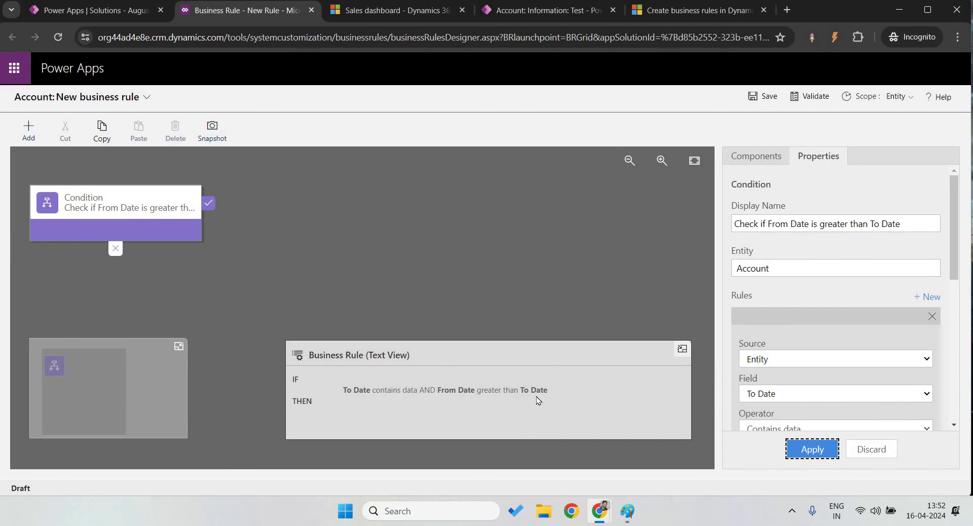
scroll(826, 355, down, 5)
click(818, 453)
Add a Show Error Message action to the condition's true branch with the display name "Show Error Message".
click(756, 156)
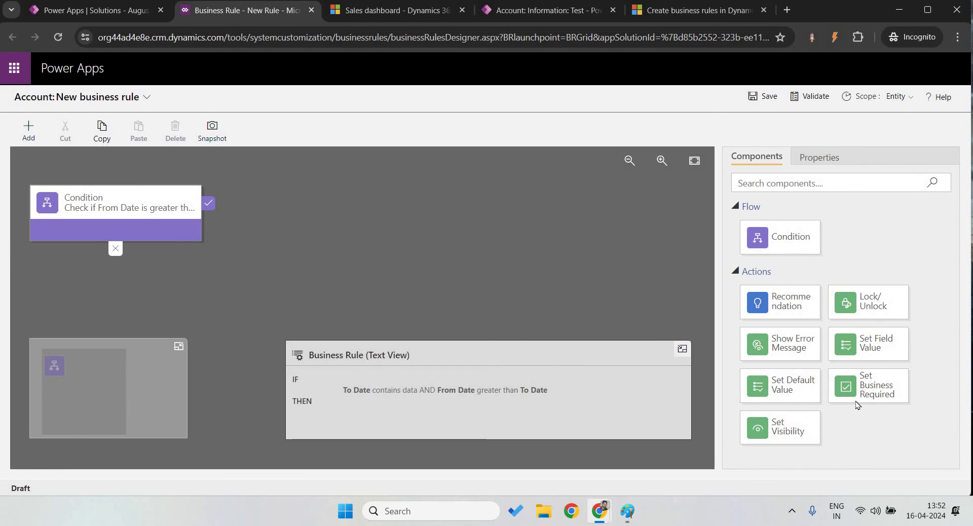
drag(804, 349, 229, 224)
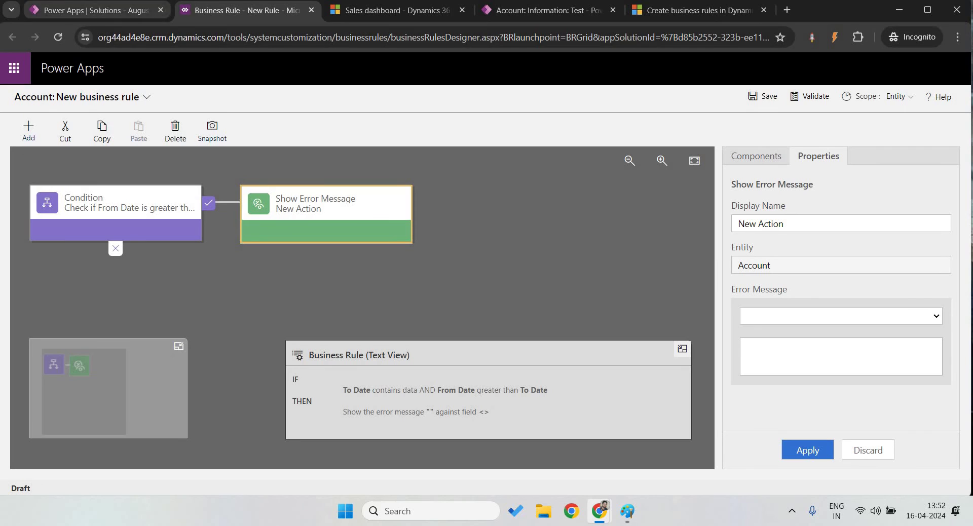
click(733, 227)
key(ctrl+a)
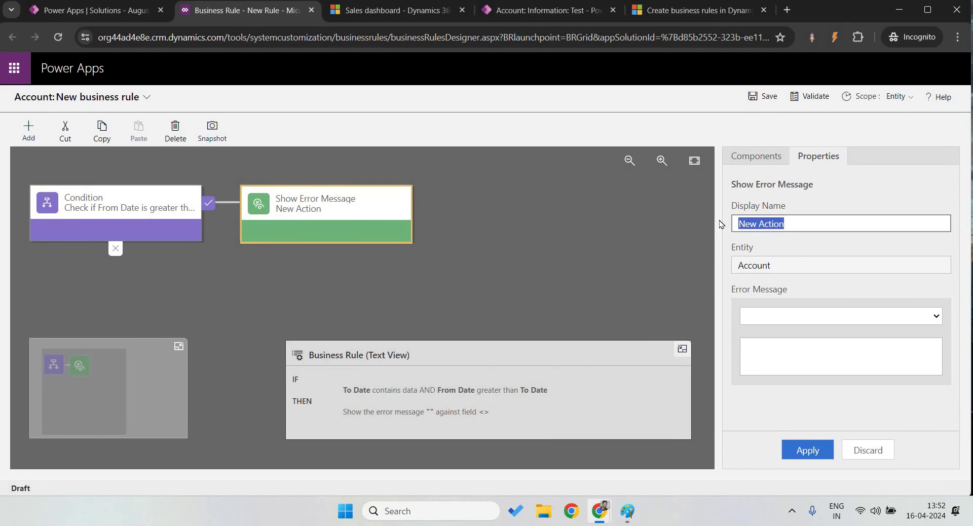
text(Show)
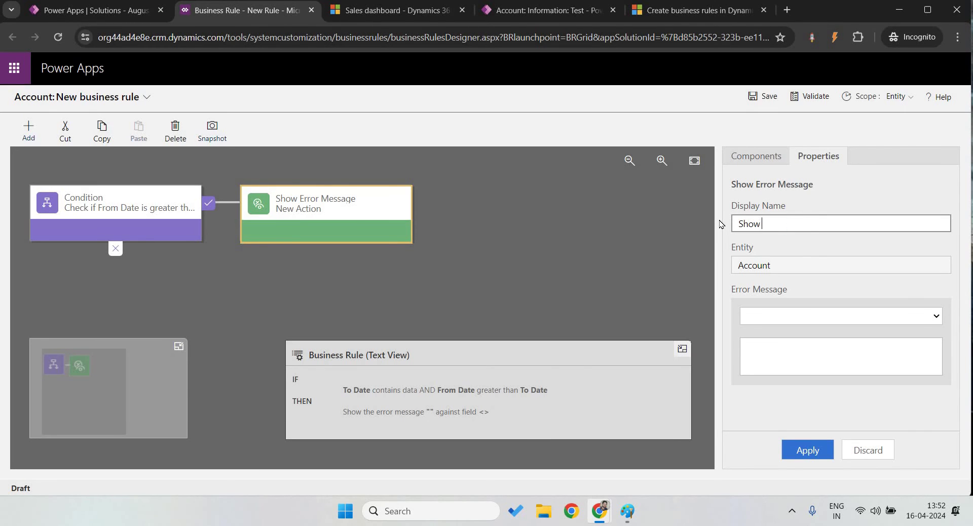
text( Error Message)
click(770, 267)
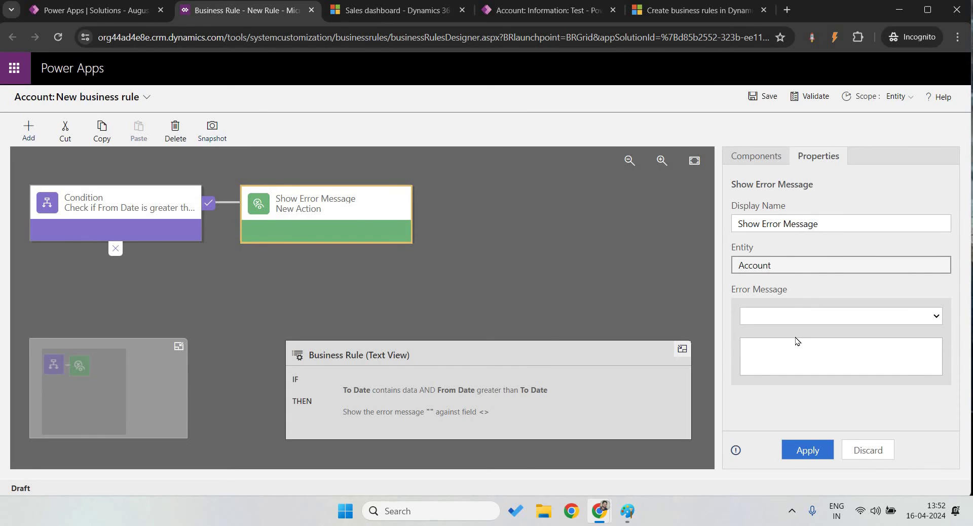
Set From Date as the field the error message is shown against.
click(784, 314)
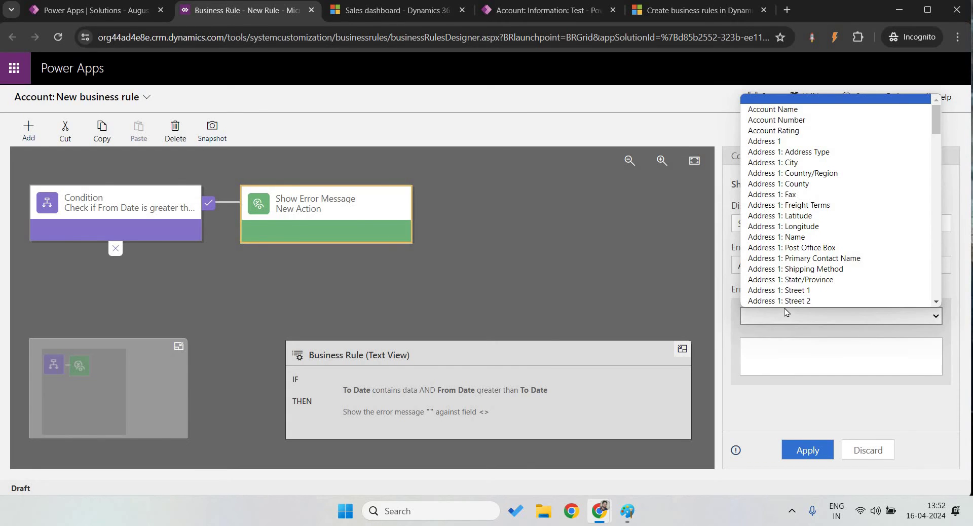
scroll(785, 301, down, 1)
scroll(817, 219, down, 10)
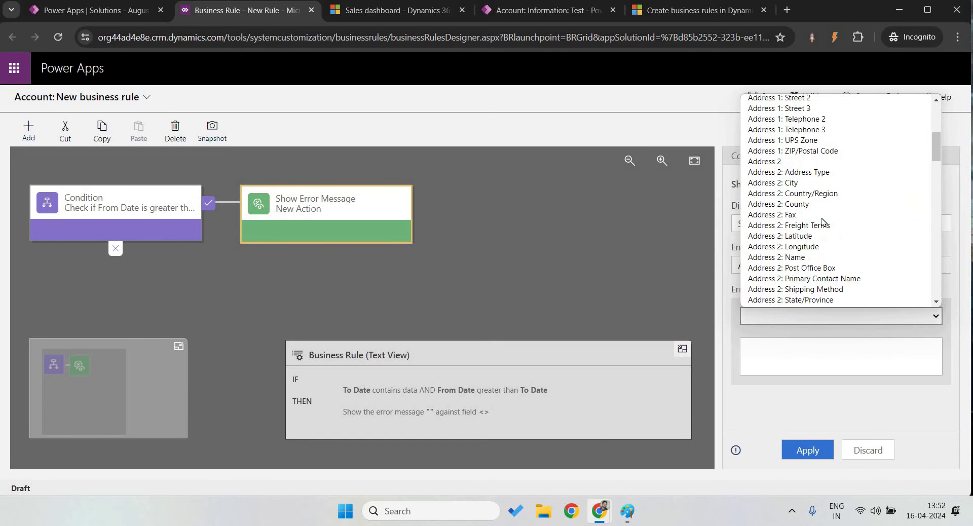
scroll(823, 222, down, 8)
key(Down)
key(Down)
key(Down)
key(Down)
key(Down)
key(Down)
key(Down)
key(Down)
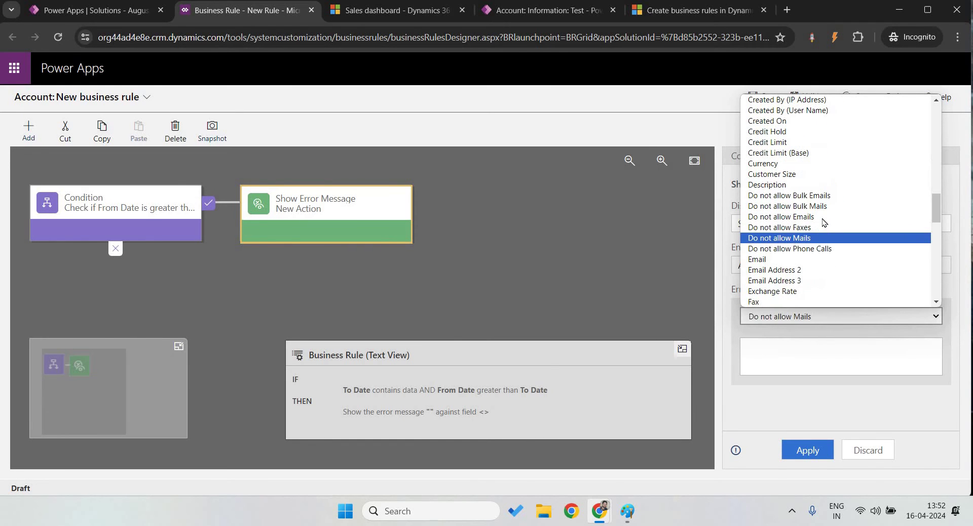
key(Down)
key(Down)
key(Down)
key(Down)
key(Down)
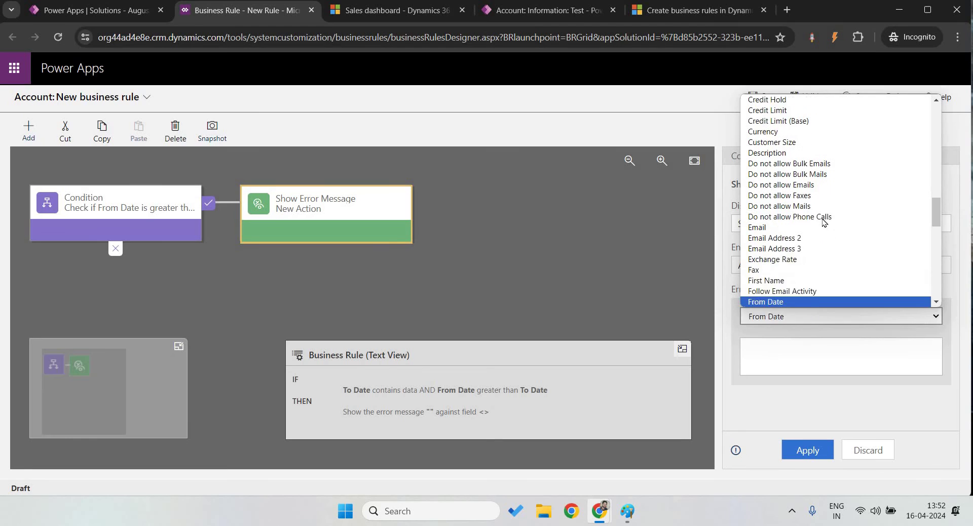
key(Up)
key(Up)
key(Return)
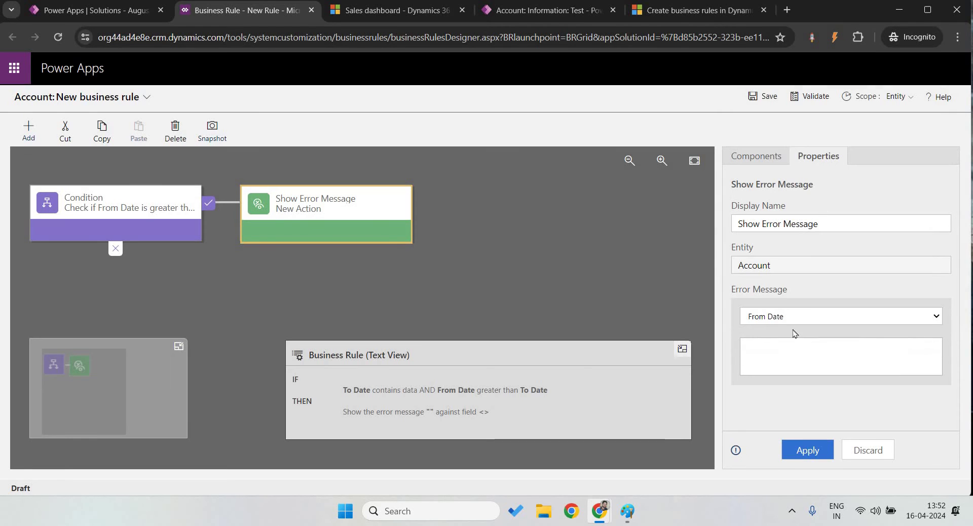
Enter the error message "The From Date can't be in future date." and apply the action.
click(805, 358)
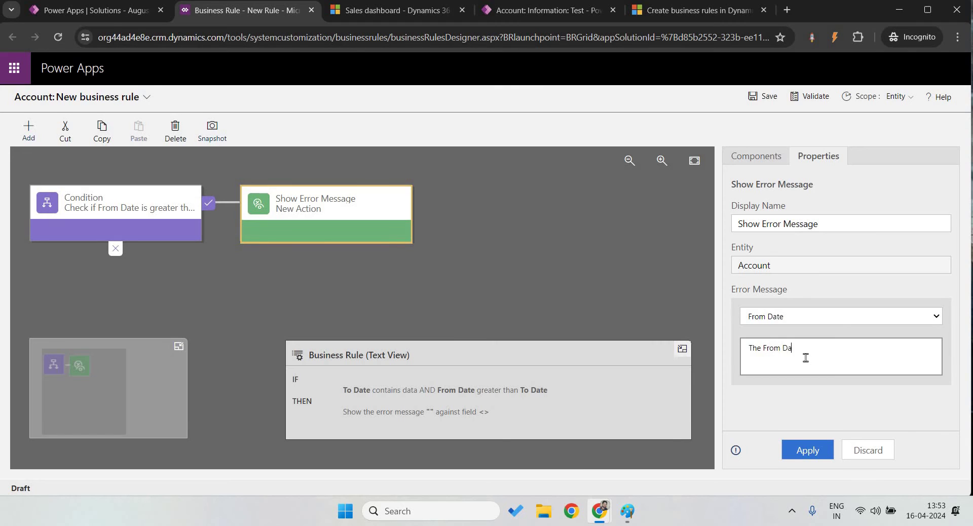
text(The From Date can't be in future date.)
click(807, 452)
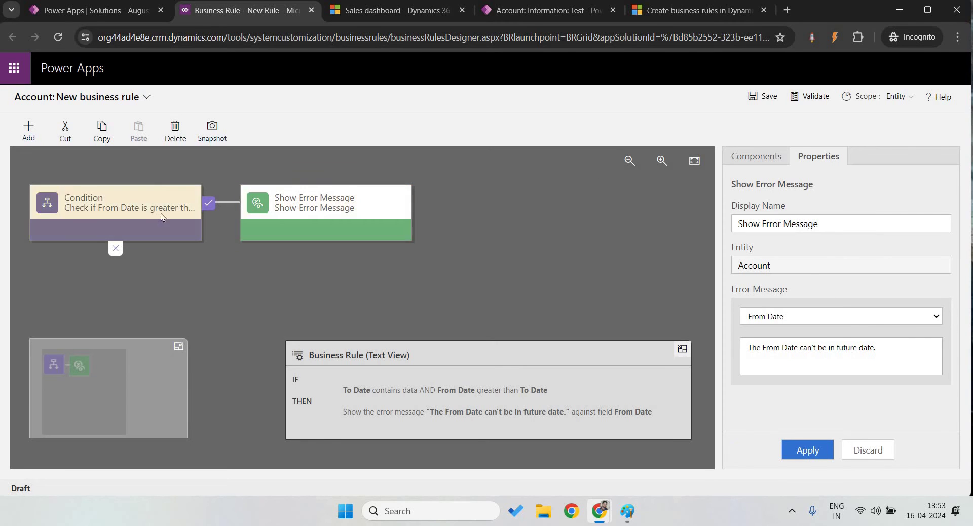
Add a second condition to the false branch of the From Date condition.
click(763, 160)
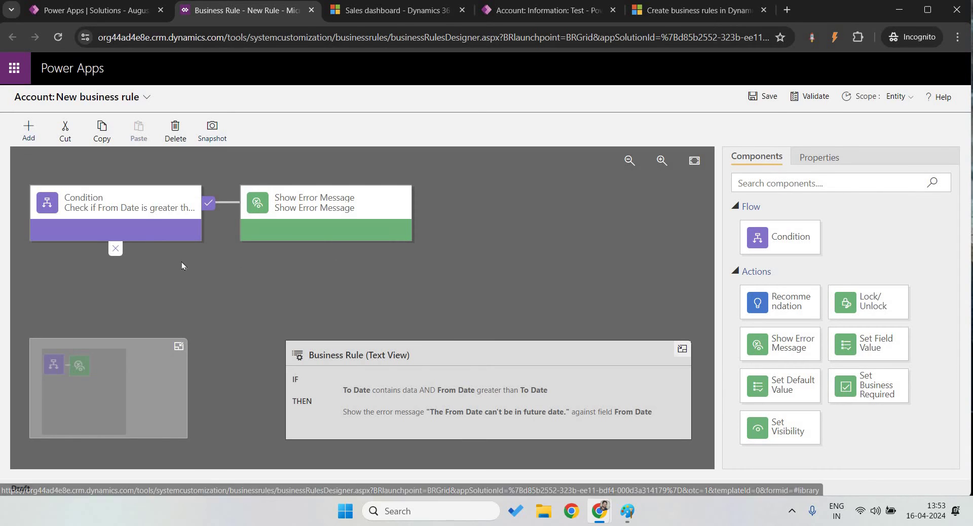
click(166, 218)
click(756, 156)
drag(780, 237, 141, 264)
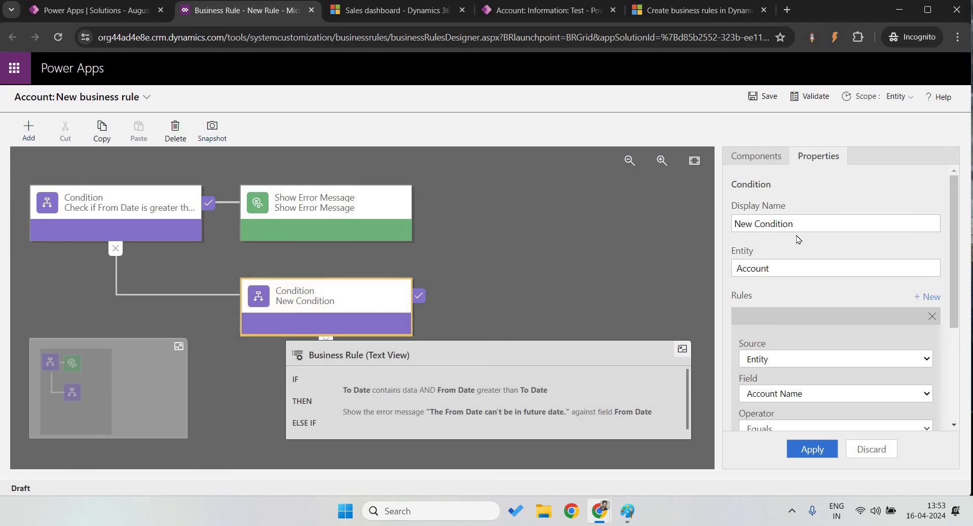
Set the new condition's display name to "Check if To Date is Less Than From Date".
drag(795, 223, 706, 222)
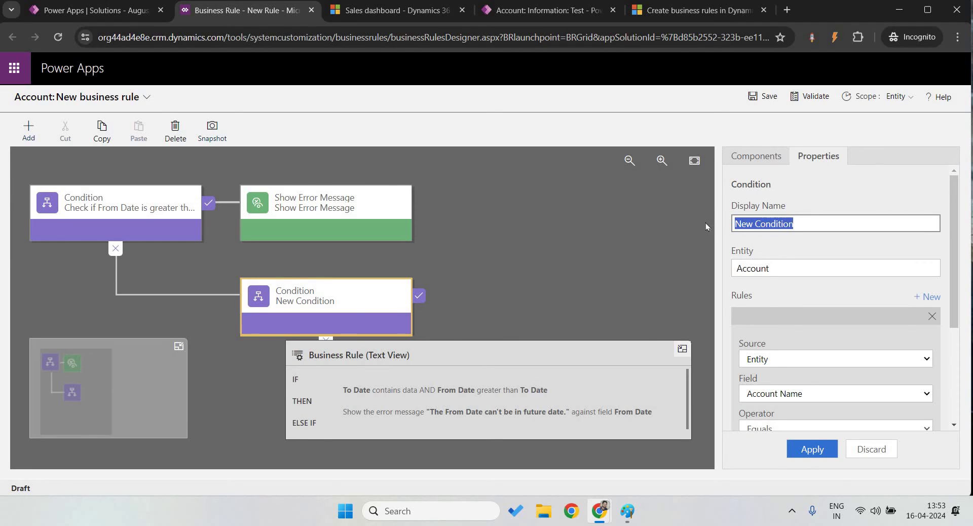
text(Check )
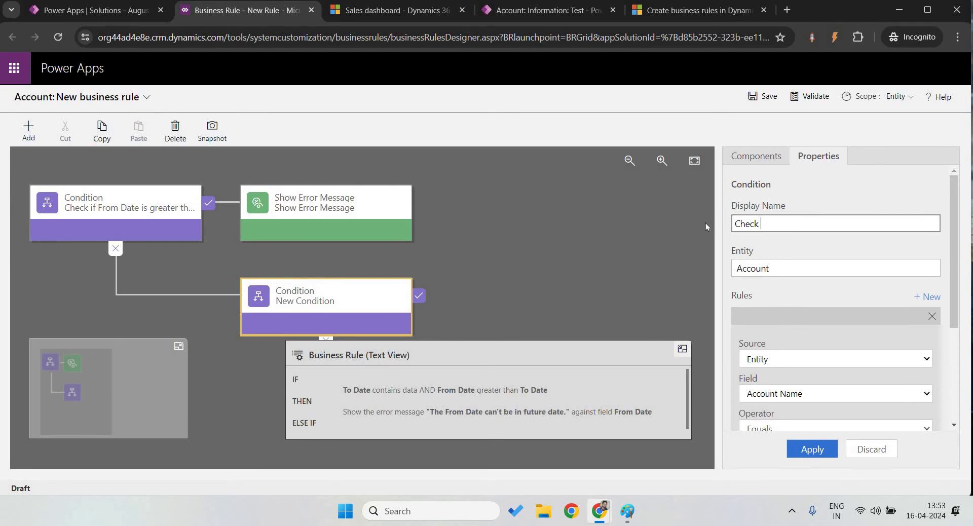
text(if)
click(846, 218)
text(To Date is Less Than From Date)
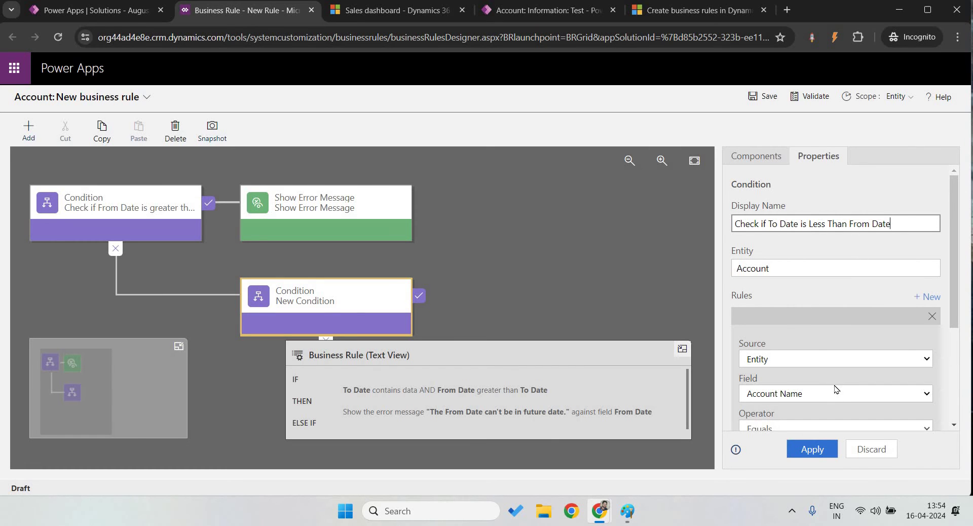
Set the new condition's first rule to the To Date field with the operator Contains data.
scroll(836, 396, down, 1)
click(813, 335)
scroll(821, 263, down, 20)
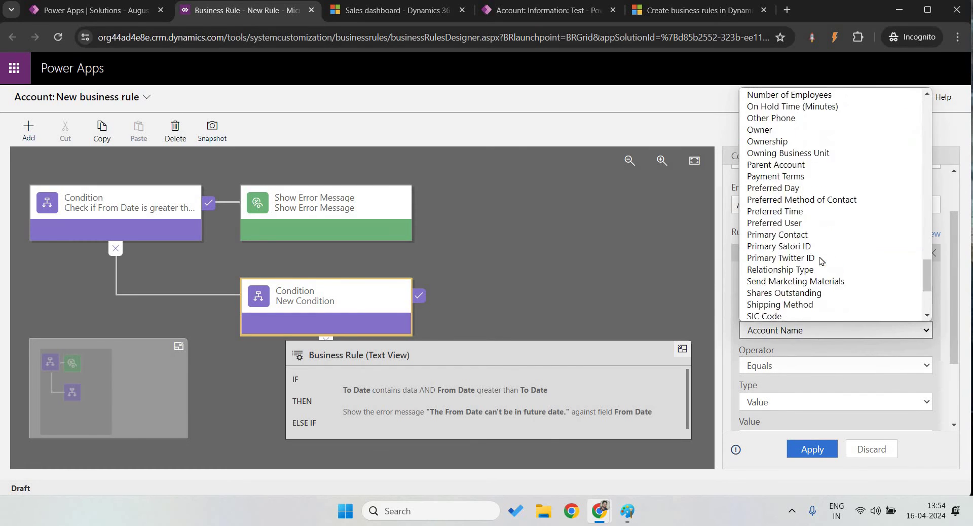
click(808, 282)
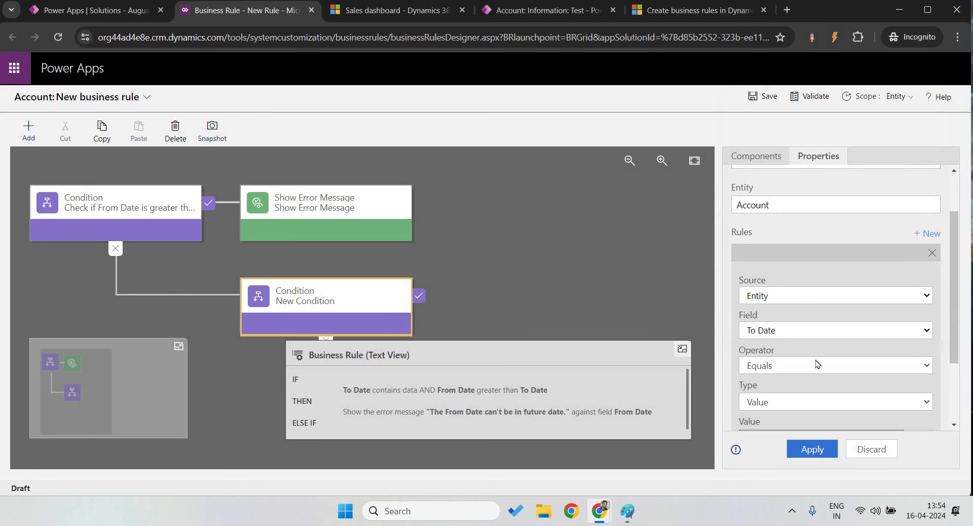
click(786, 371)
click(782, 354)
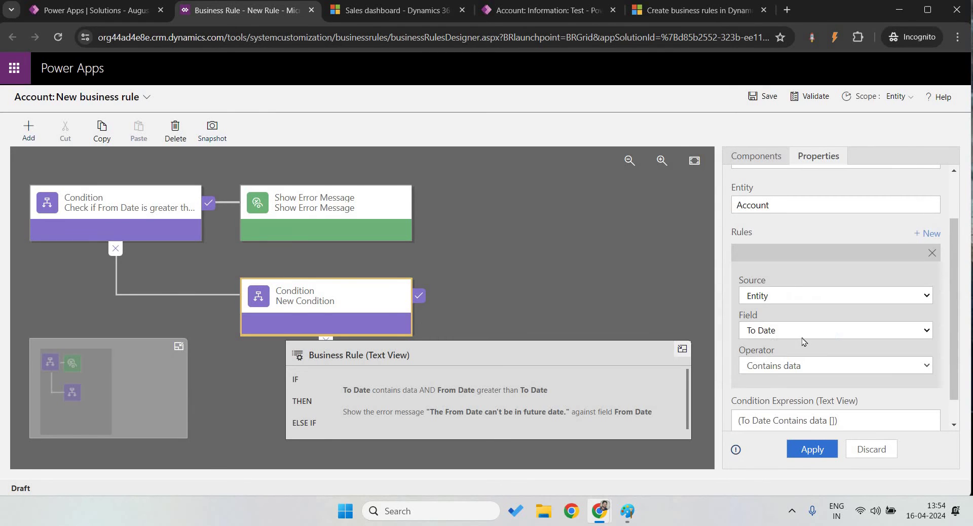
Add a second rule to the new condition on the From Date field with the operator Contains data.
click(927, 208)
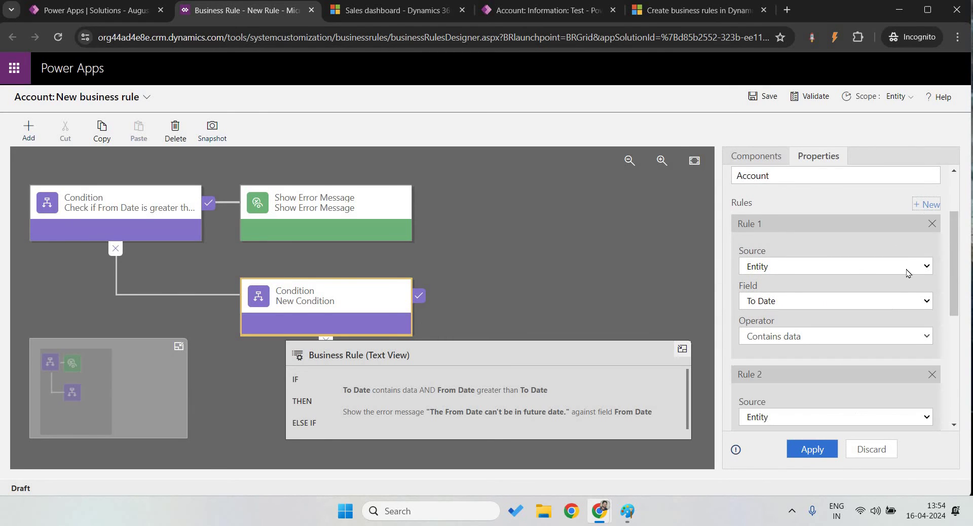
scroll(882, 289, down, 3)
click(814, 265)
key(f)
scroll(794, 210, down, 3)
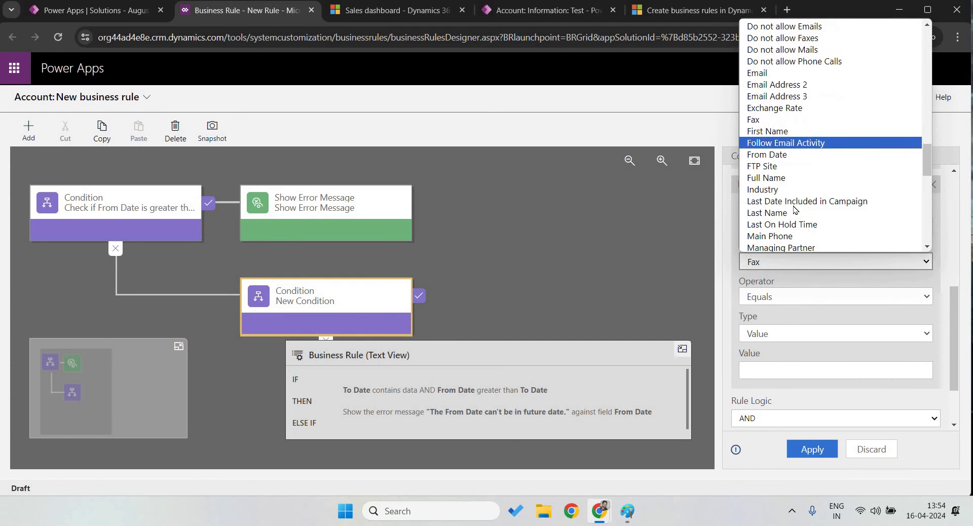
click(774, 156)
click(783, 337)
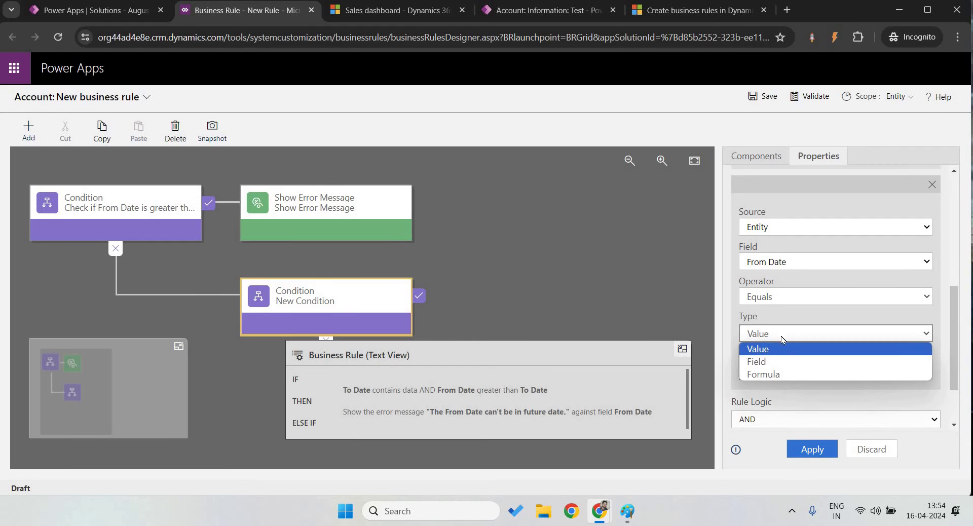
click(781, 362)
click(782, 299)
click(792, 424)
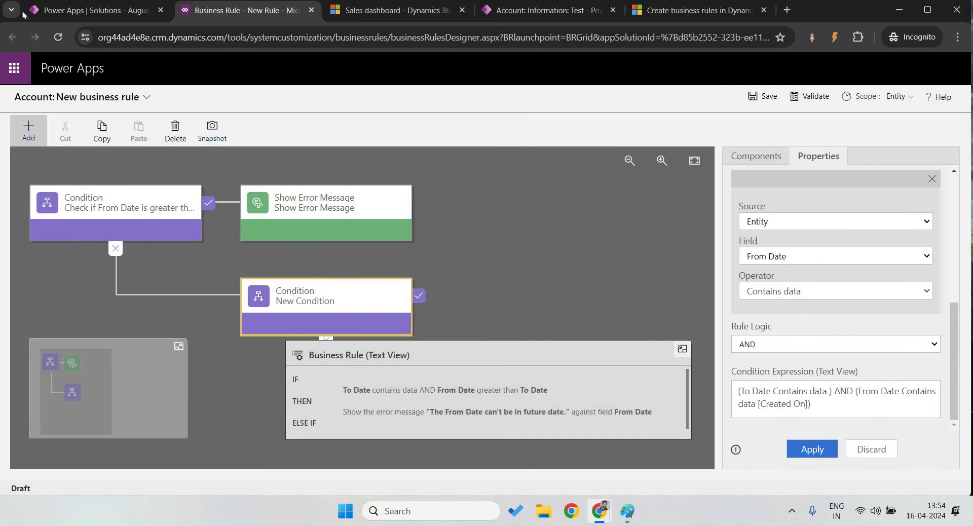
Add a third rule to the new condition on the To Date field with the operator Is less than.
scroll(899, 219, up, 3)
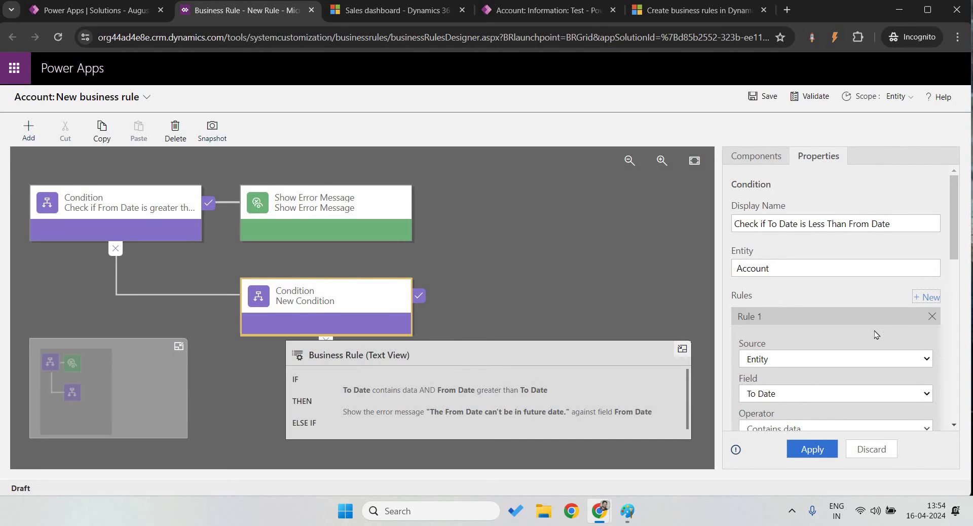
scroll(877, 333, down, 5)
scroll(804, 289, up, 2)
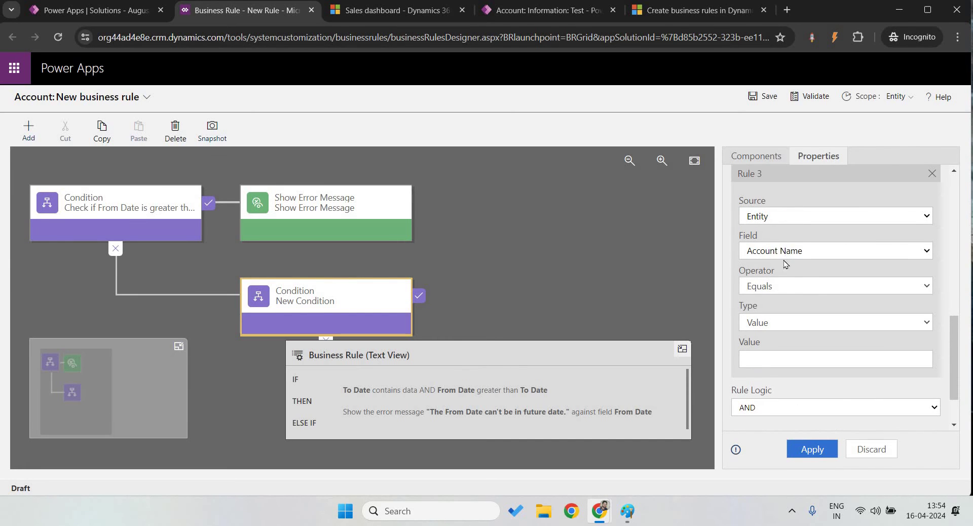
click(780, 286)
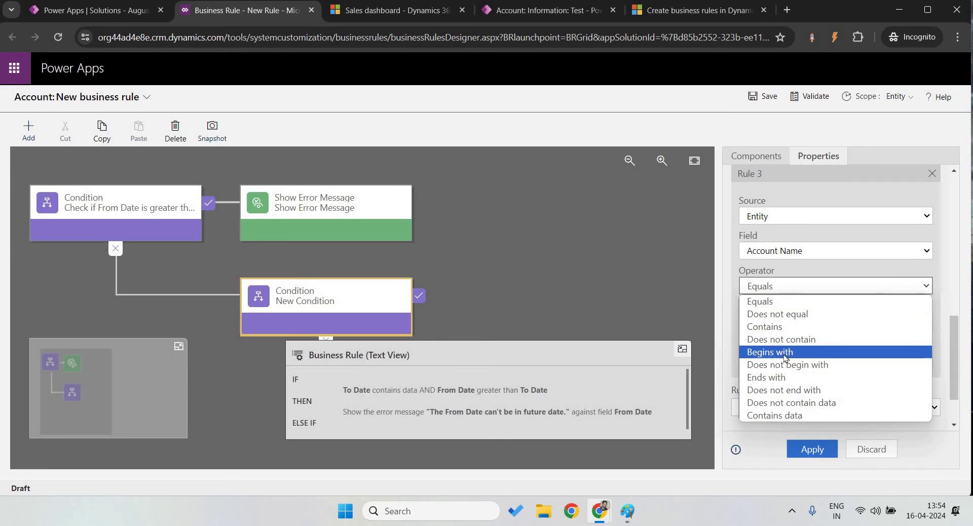
click(758, 254)
scroll(784, 456, down, 20)
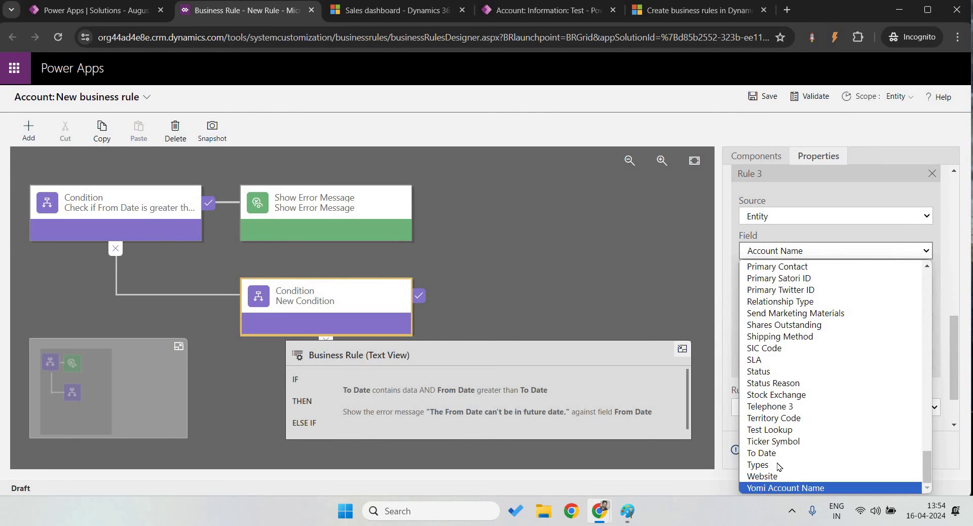
click(777, 454)
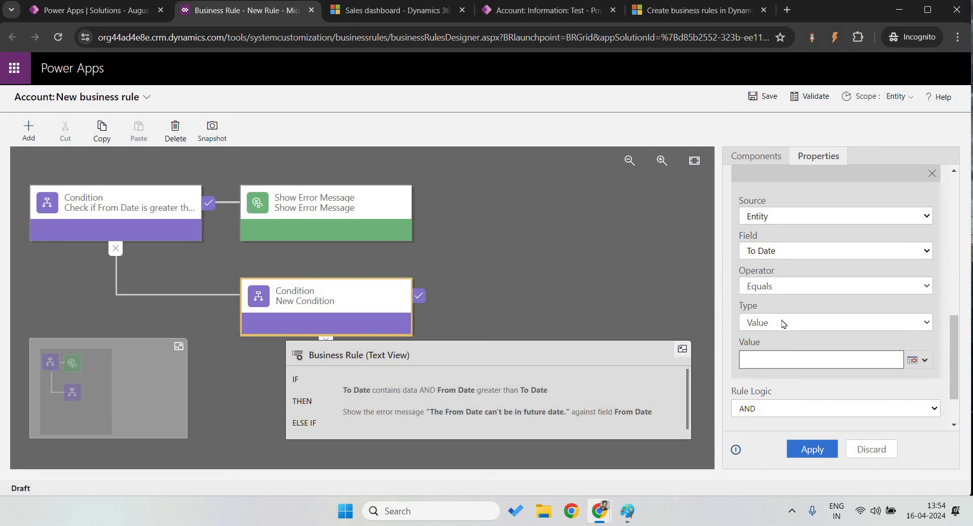
click(782, 288)
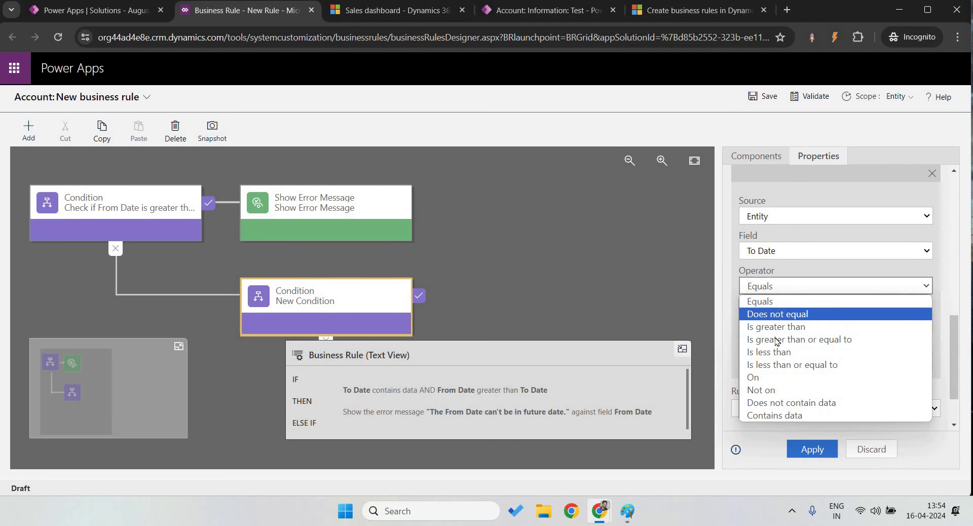
click(777, 353)
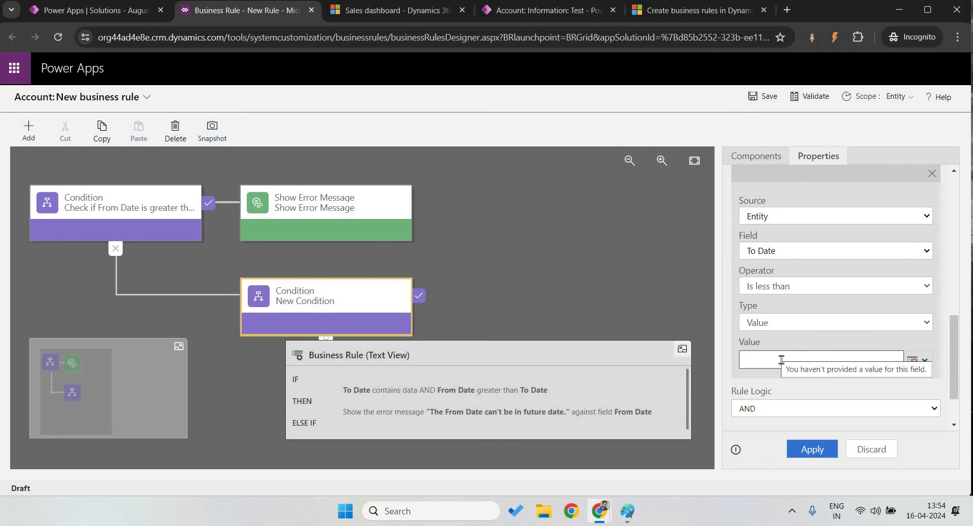
Compare the third rule's To Date with the From Date field and apply the condition.
click(772, 325)
click(766, 346)
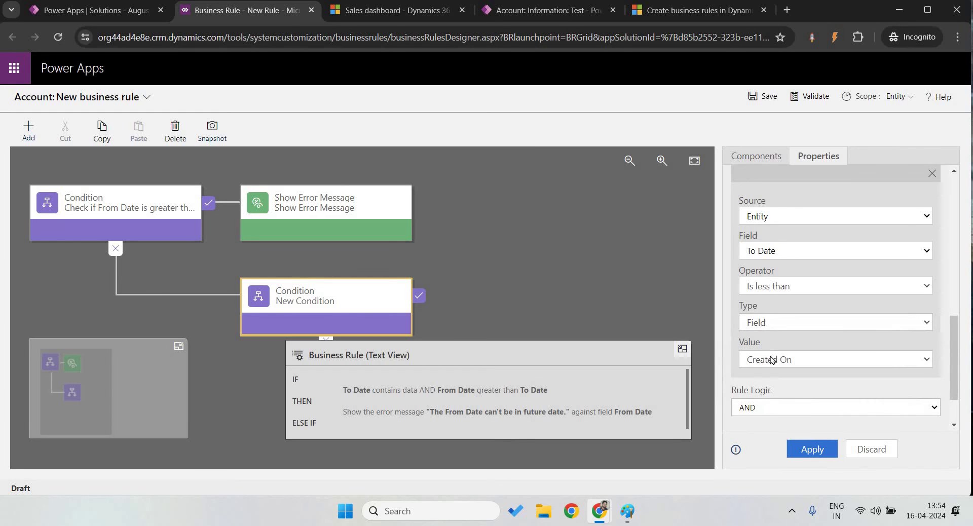
click(788, 359)
click(768, 388)
scroll(793, 408, down, 1)
click(812, 450)
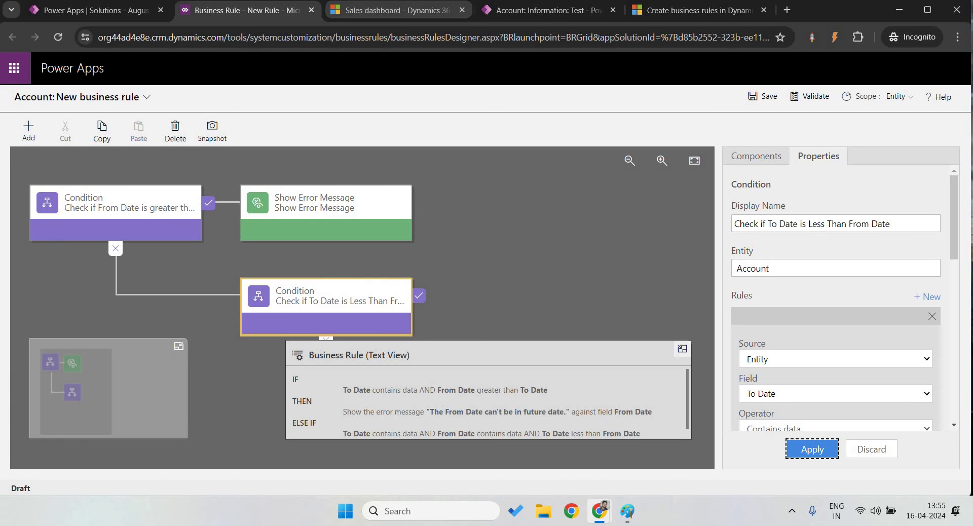
Switch to the Test account record and set From Date to 4/15/2024 and To Date to 4/20/2024.
click(548, 10)
click(509, 375)
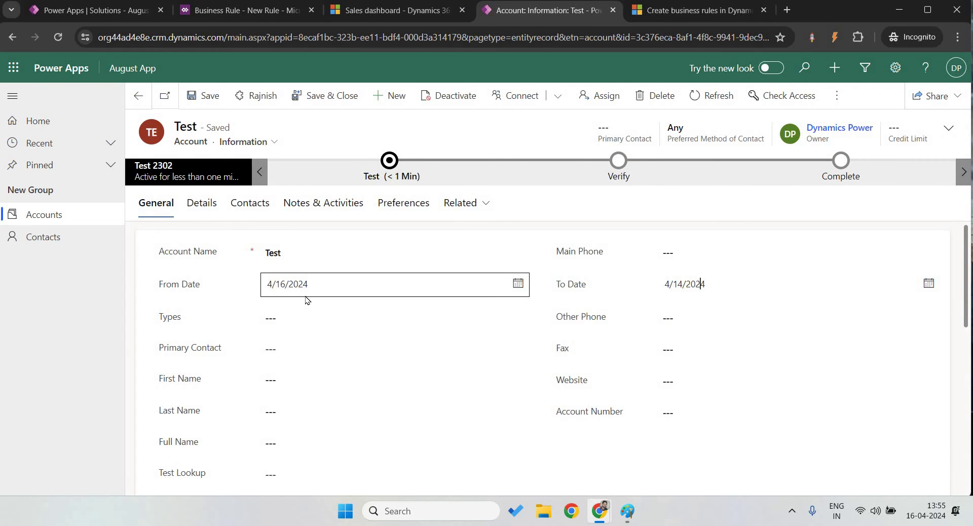
click(296, 283)
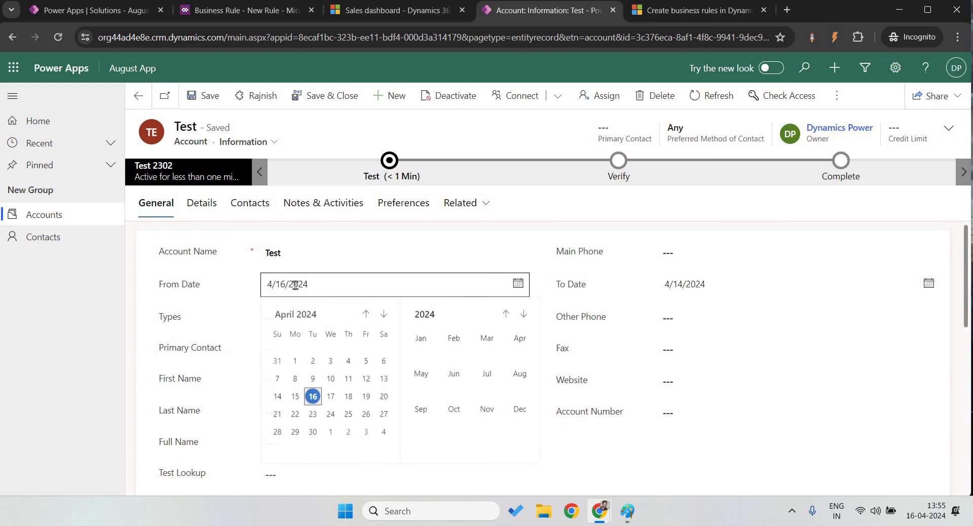
click(294, 397)
click(729, 285)
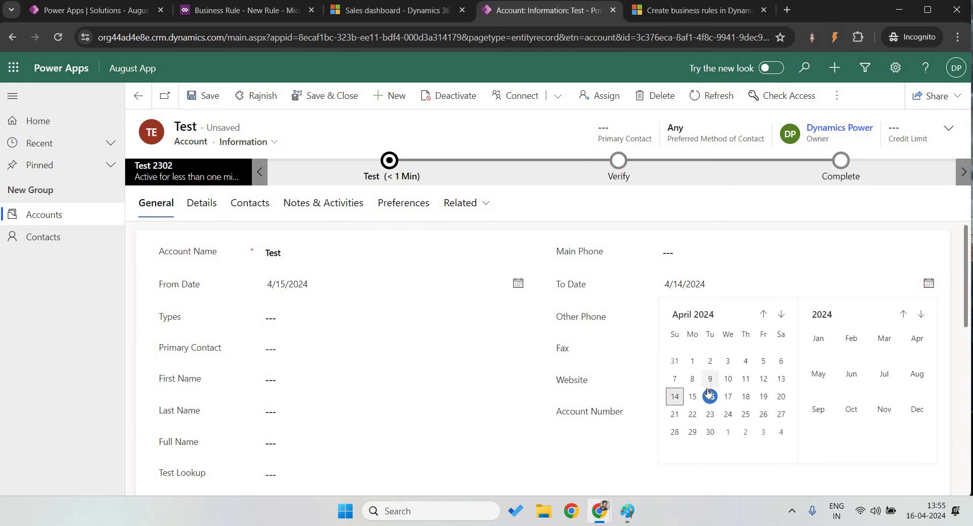
click(781, 396)
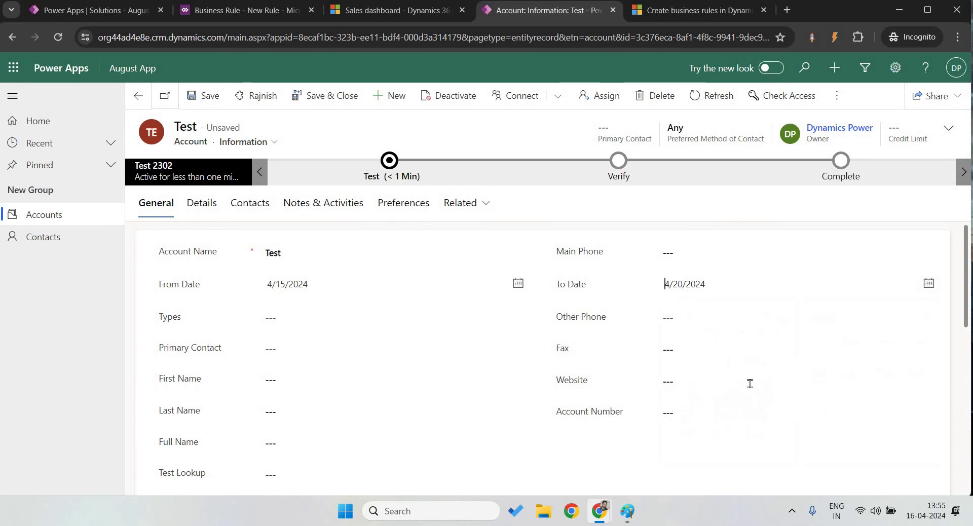
Set the Test account's To Date to 4/14/2024 and its From Date to 4/20/2024.
click(698, 292)
click(680, 396)
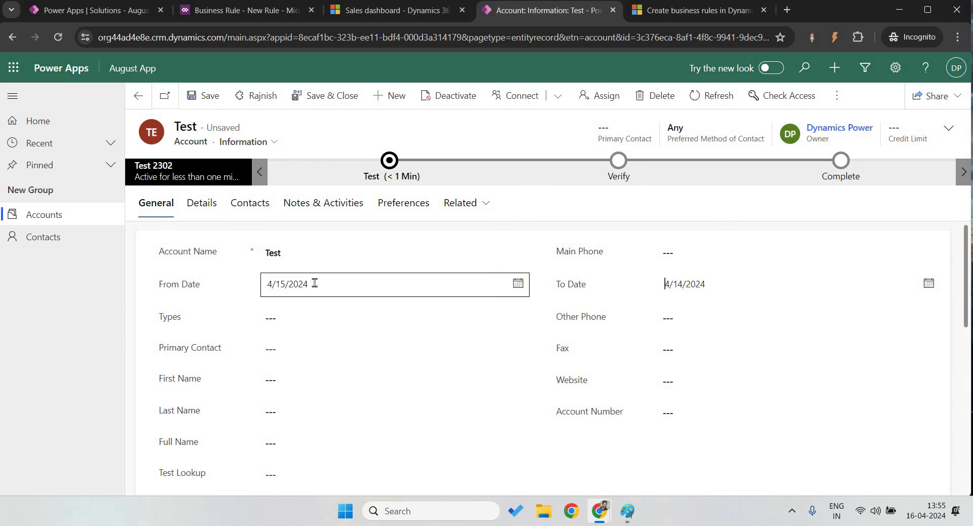
click(330, 293)
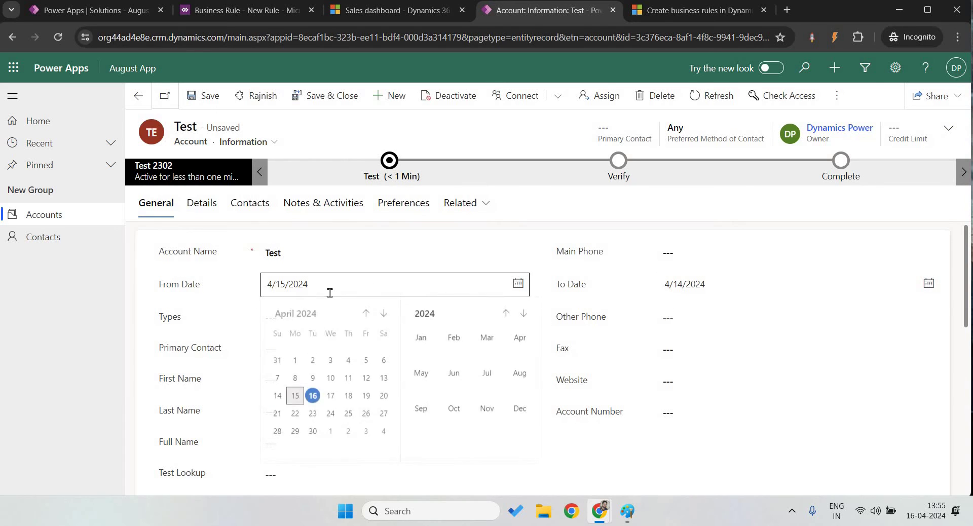
click(384, 398)
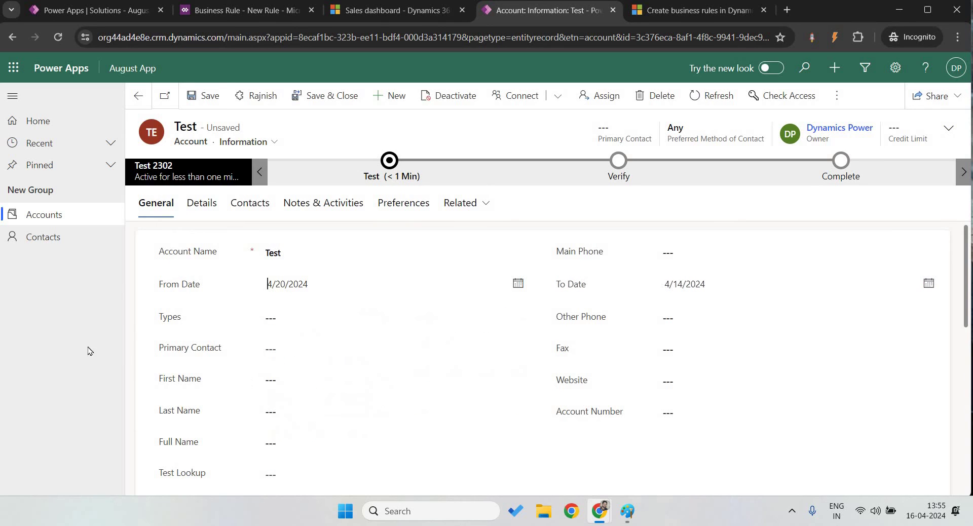
click(686, 287)
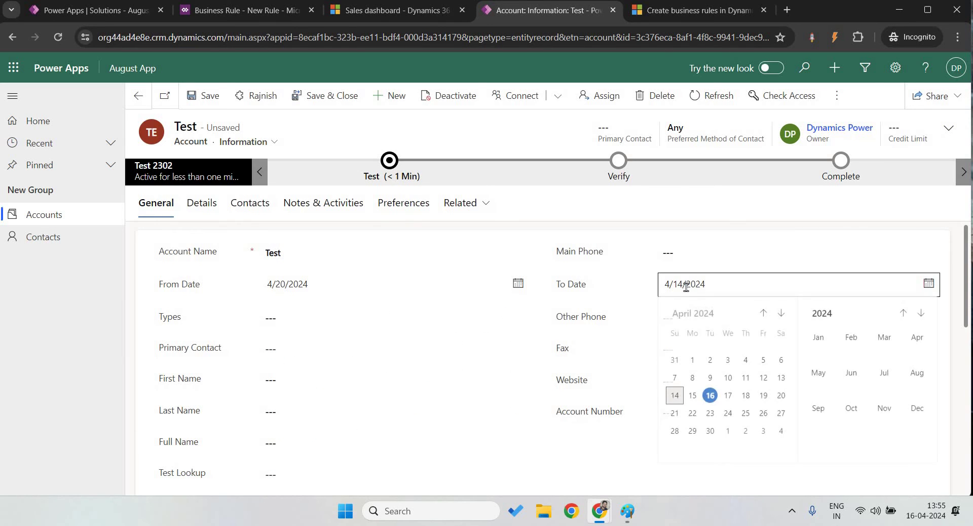
click(678, 397)
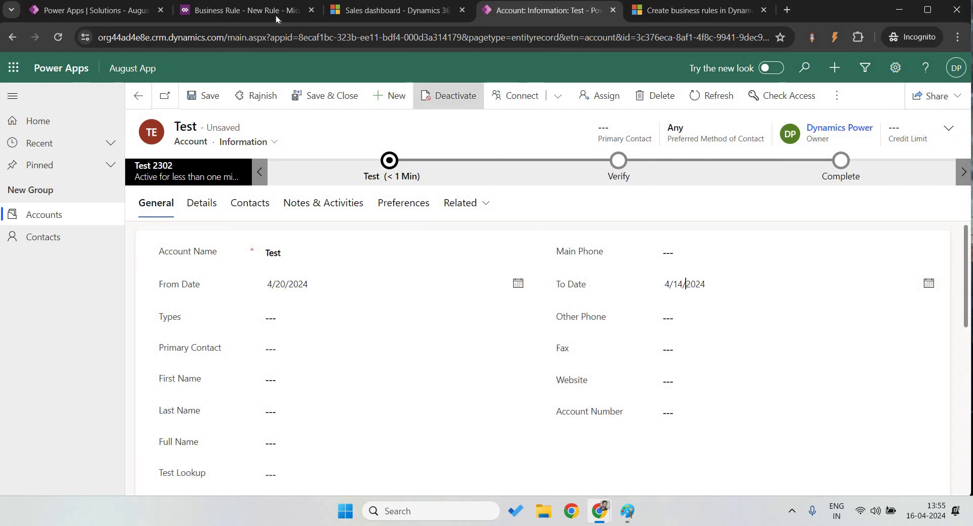
Try to save the business rule, and add a Show Error Message action to the true branch of the To Date condition.
click(216, 13)
click(767, 96)
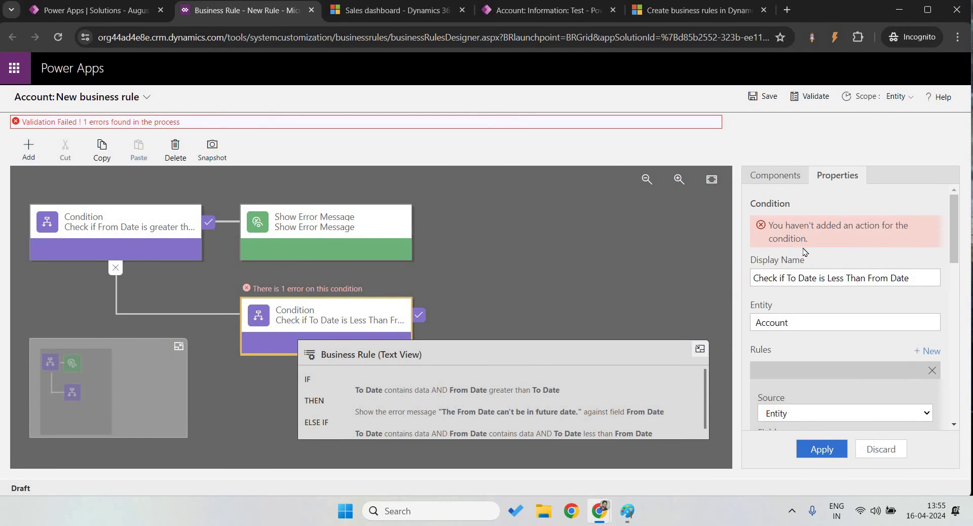
click(791, 175)
scroll(812, 304, down, 1)
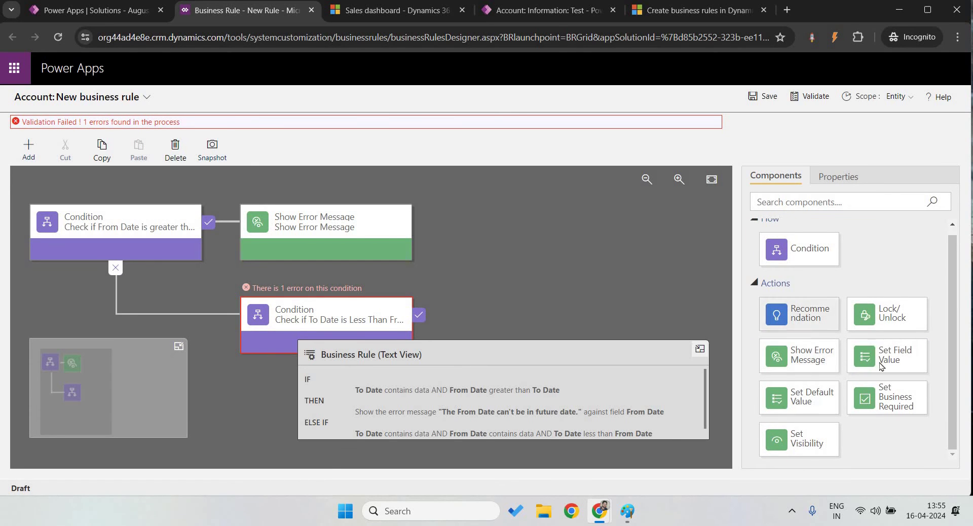
drag(799, 355, 436, 324)
Name the new action "Show Error message" and attach its error message to the To Date field.
drag(814, 243, 728, 241)
text(Sho)
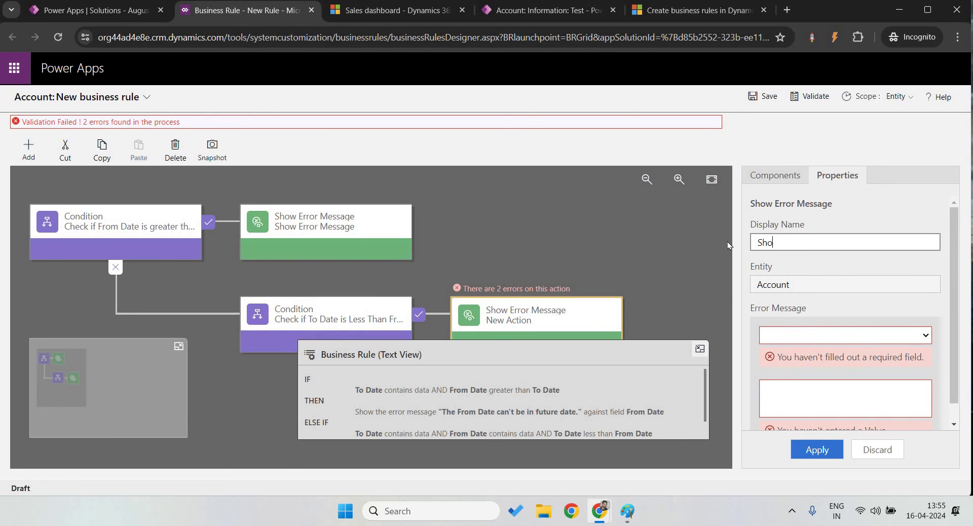
text(w Error message)
click(829, 335)
scroll(829, 324, down, 1)
key(t)
scroll(828, 308, down, 2)
click(797, 290)
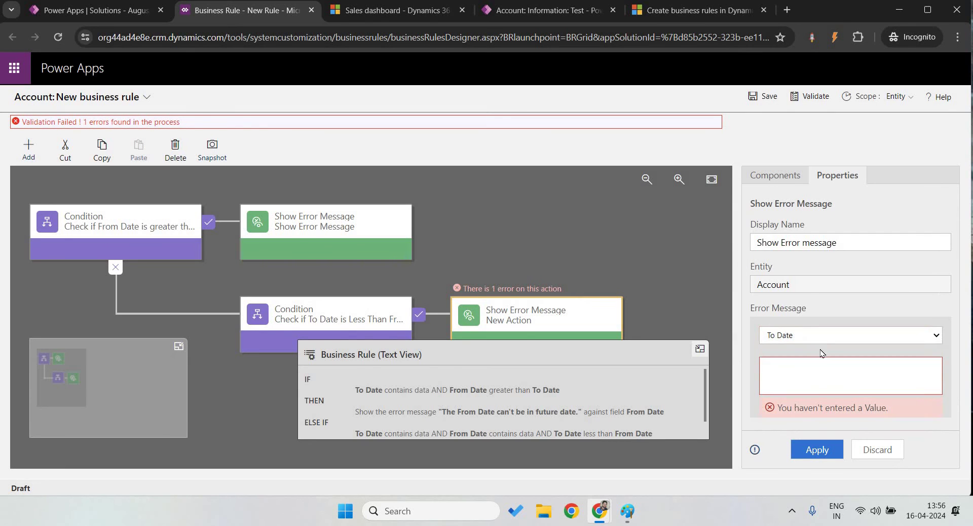
Enter the error message "The To Date can't be in the past" and apply the action's properties.
click(810, 378)
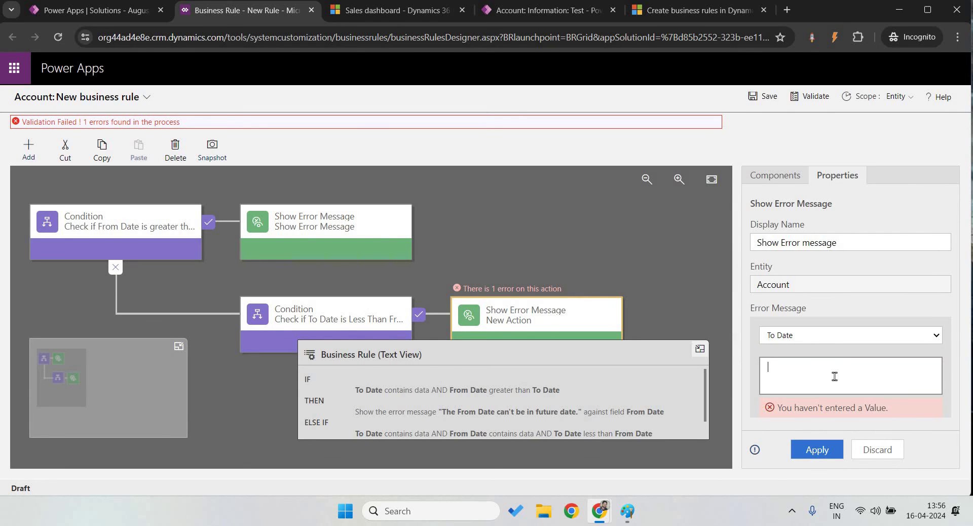
text(The)
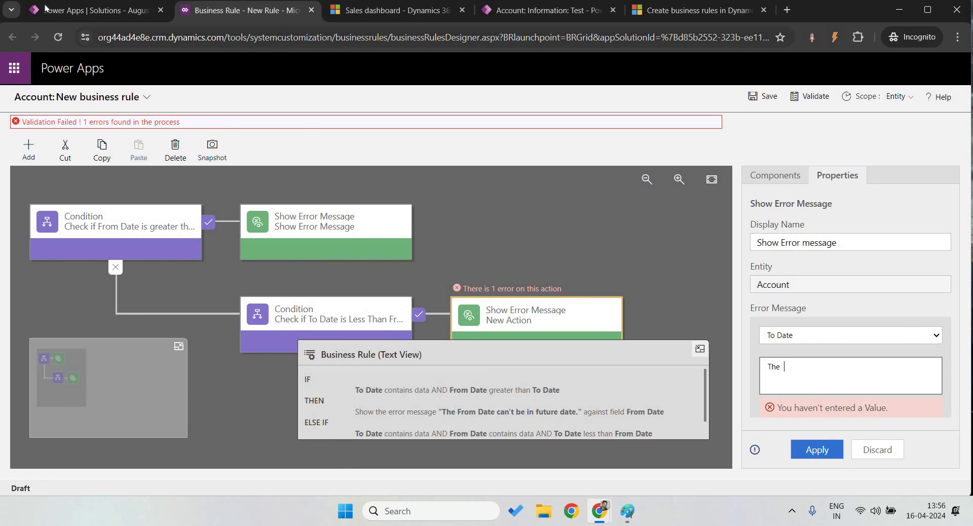
click(821, 366)
text(To Date can)
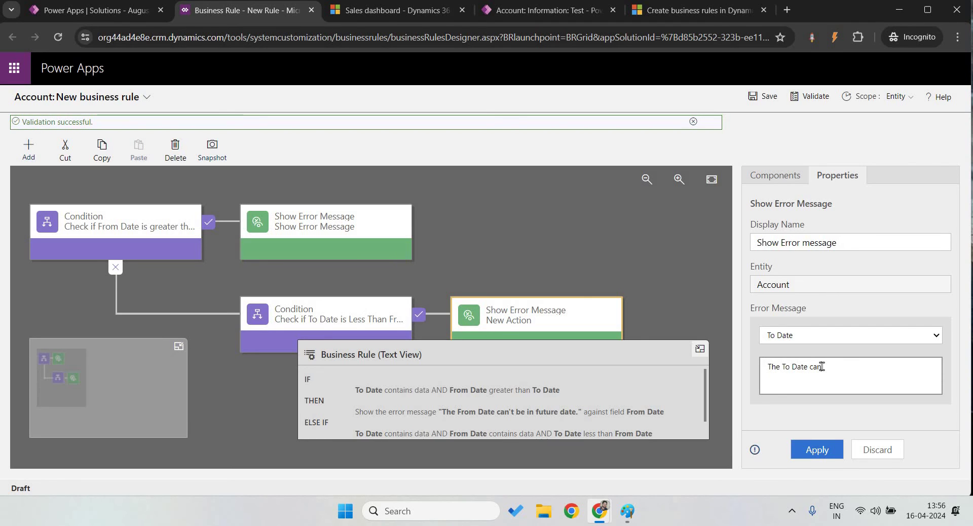
text('t be in the past)
click(814, 448)
Save the business rule and activate it.
click(763, 97)
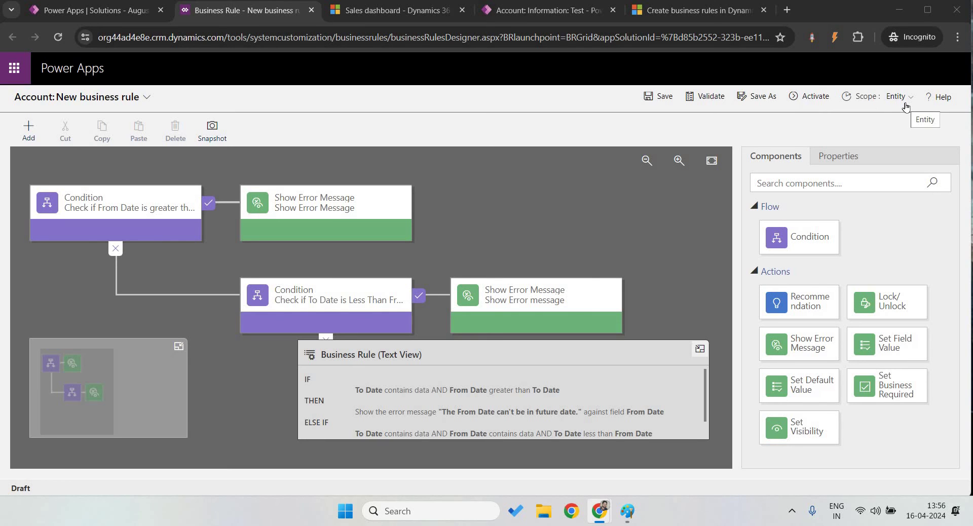
click(807, 99)
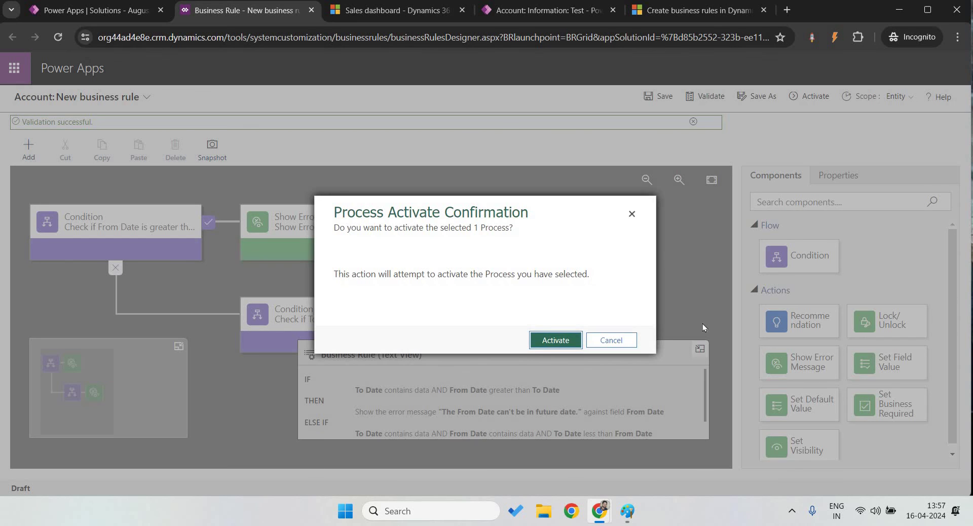
click(553, 344)
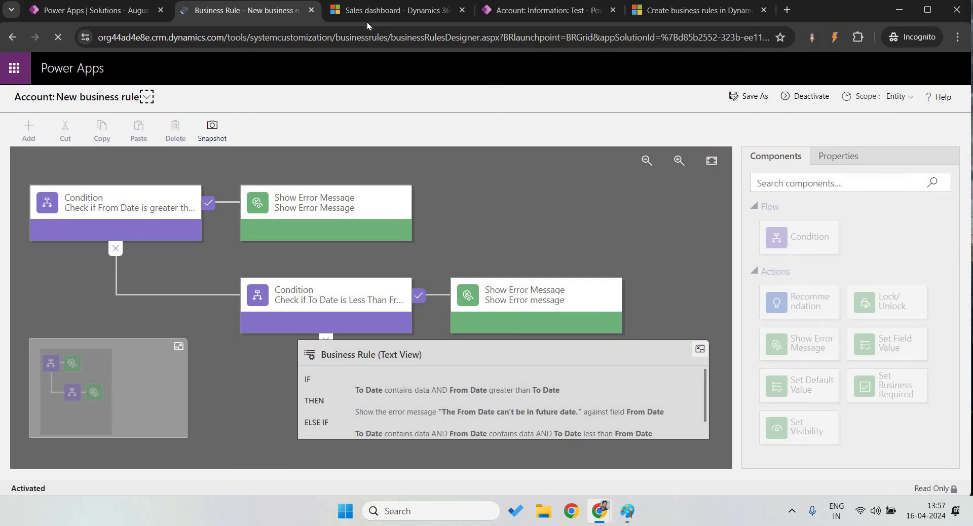
Return to the Test account record, reload it, and start a new account named "Power Dynamix".
click(518, 16)
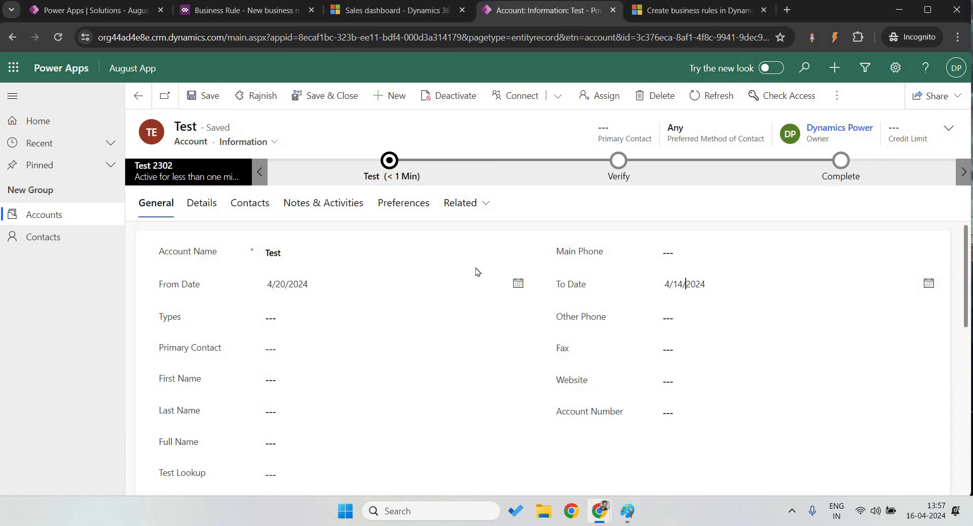
key(F5)
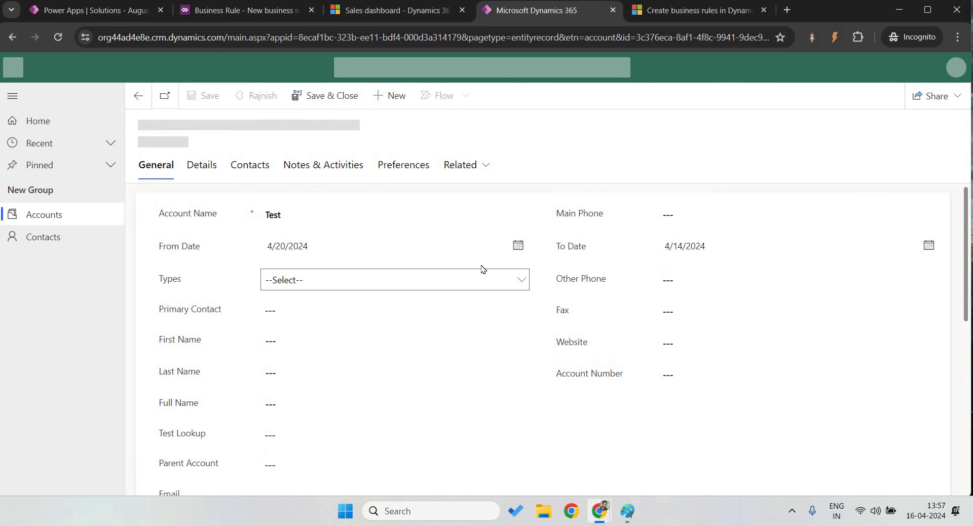
click(392, 96)
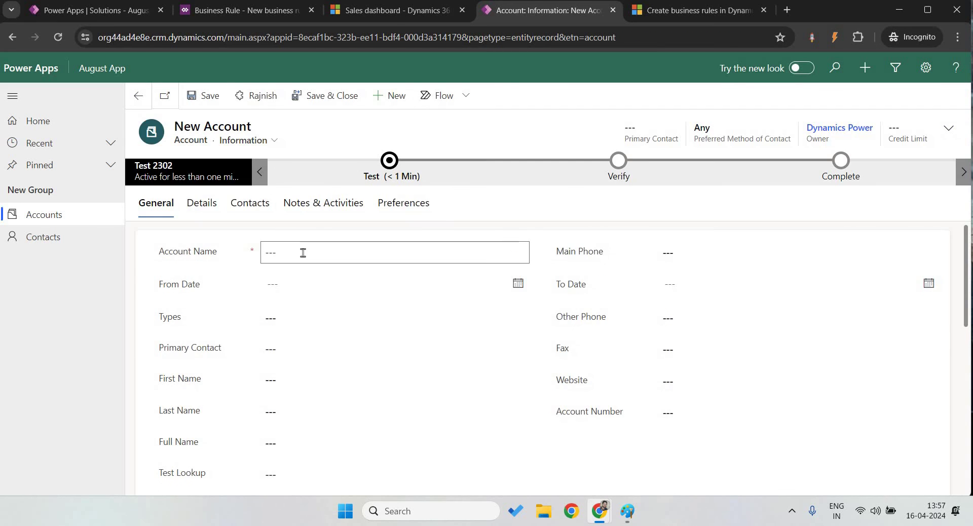
text(Power Dynamix)
Set the new account's From Date to 4/17/2024 and To Date to 4/18/2024.
click(326, 278)
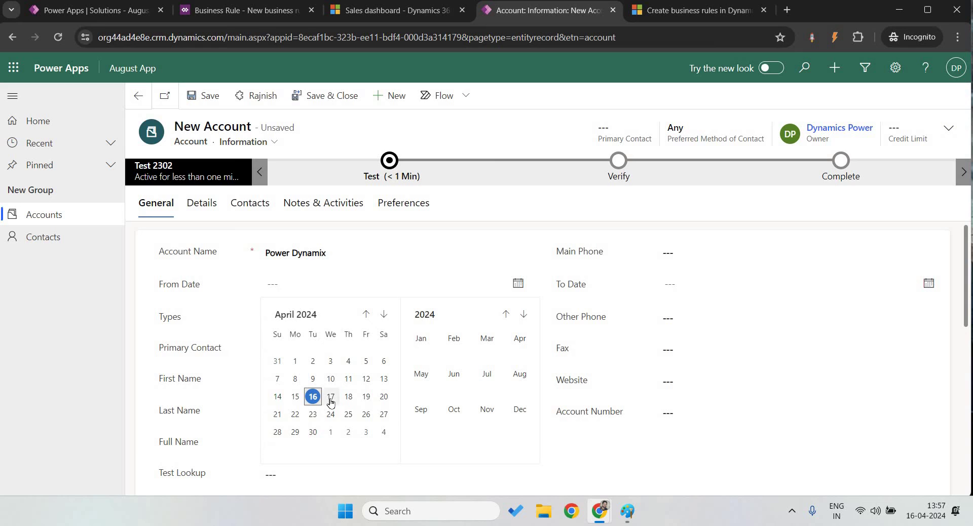
click(330, 396)
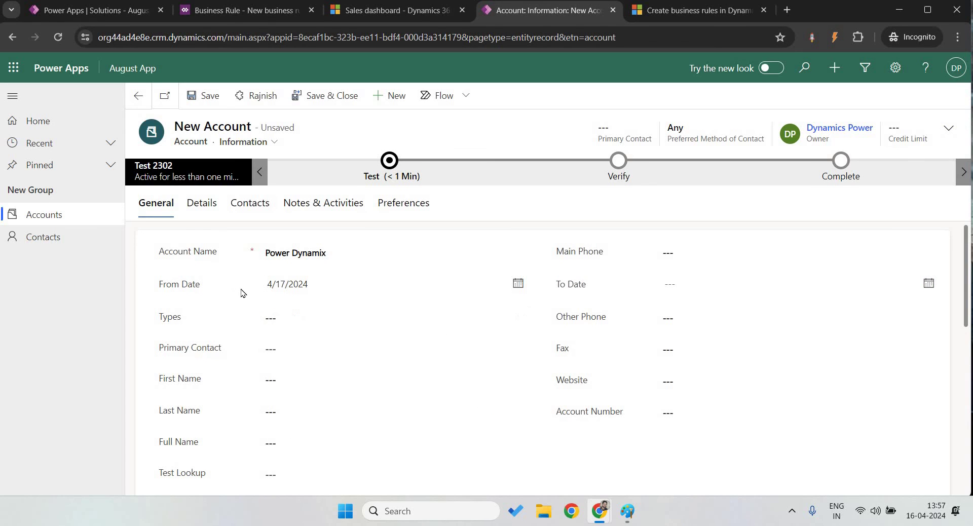
click(664, 285)
click(746, 397)
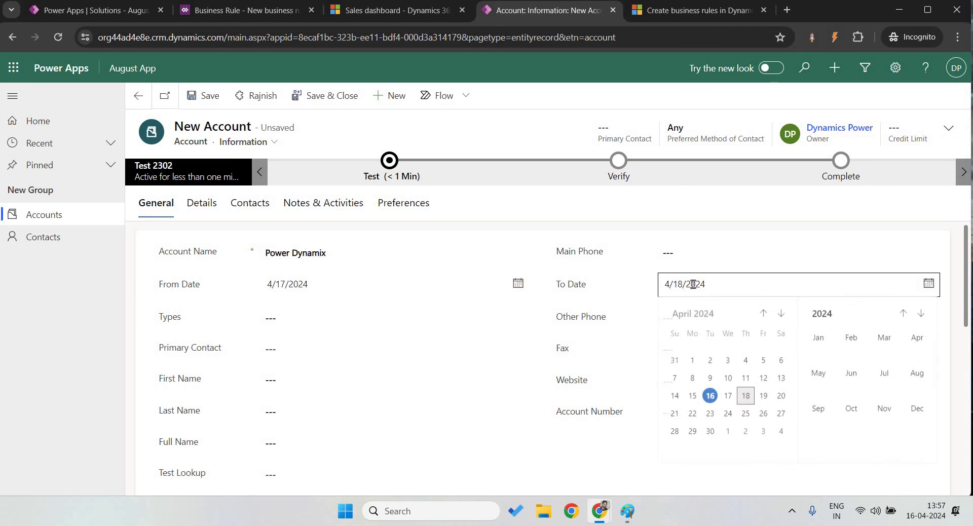
Change the new account's To Date to 4/14/2024 and try to save the record.
click(675, 398)
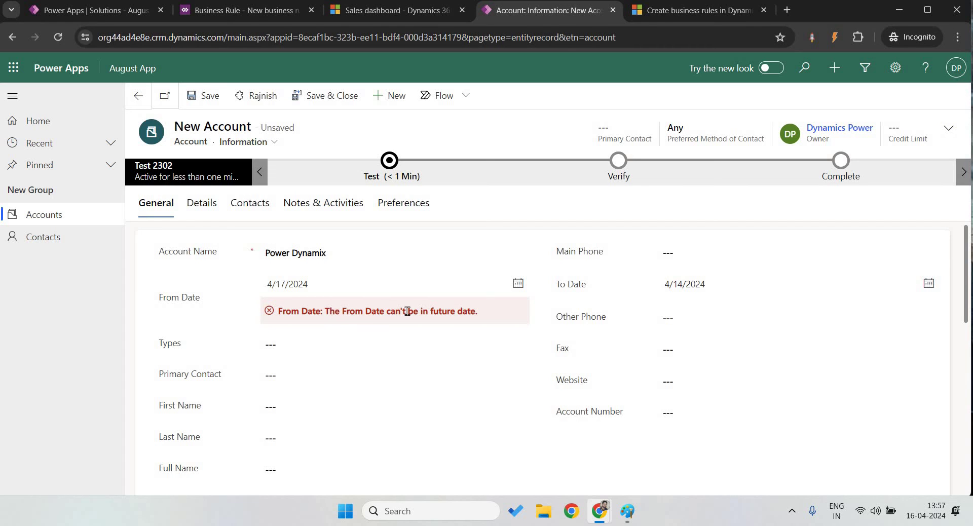
click(209, 95)
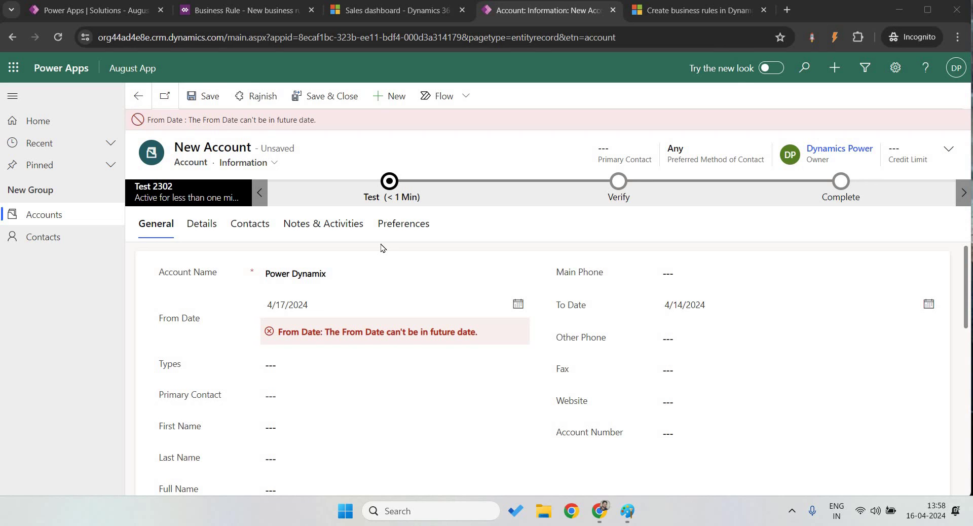
scroll(374, 325, down, 5)
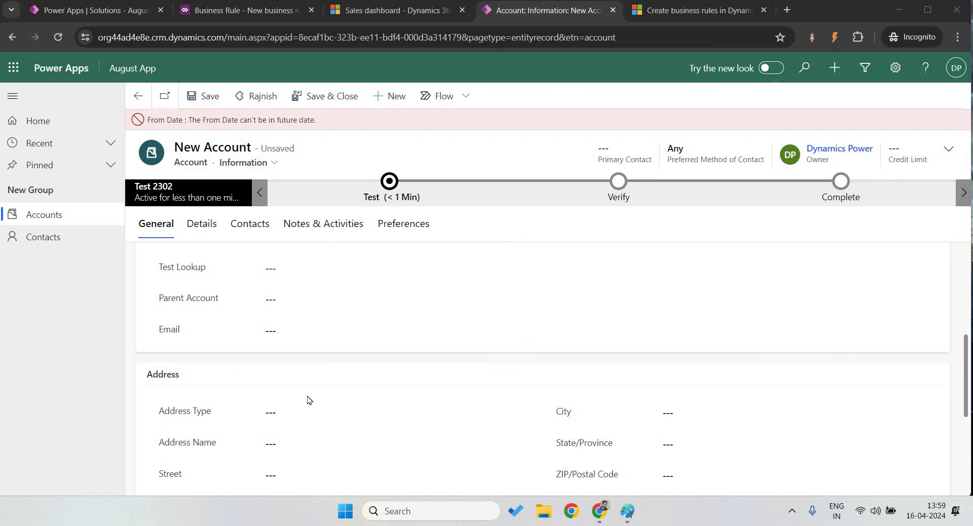
scroll(308, 399, down, 5)
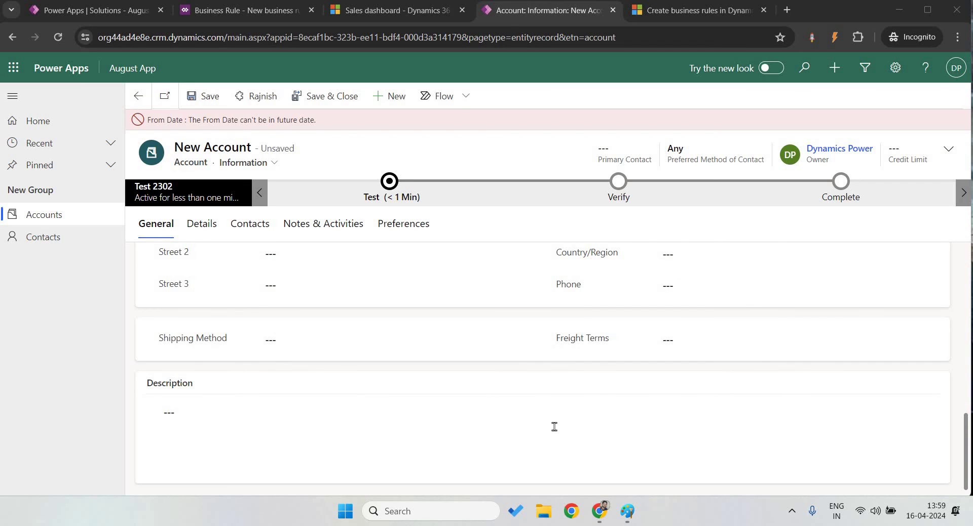